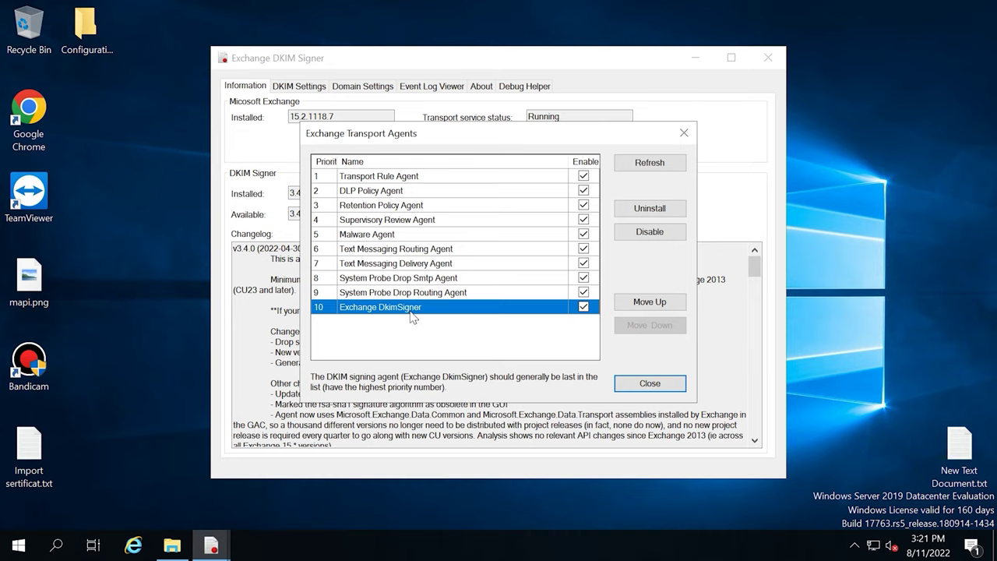
- Close the transport agents list and review the DKIM signing headers, algorithm and canonicalization settings
left_click(649, 383)
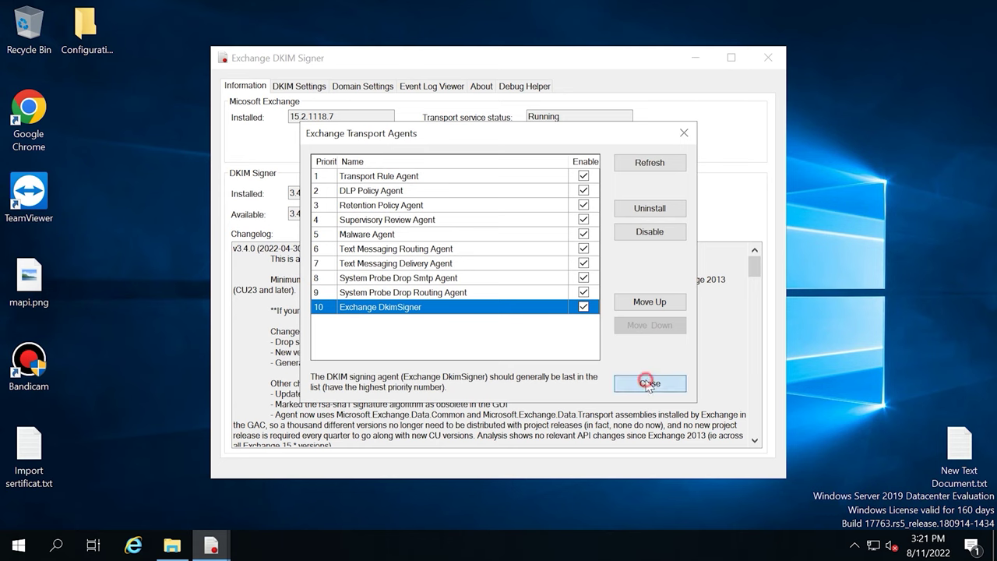
left_click(304, 89)
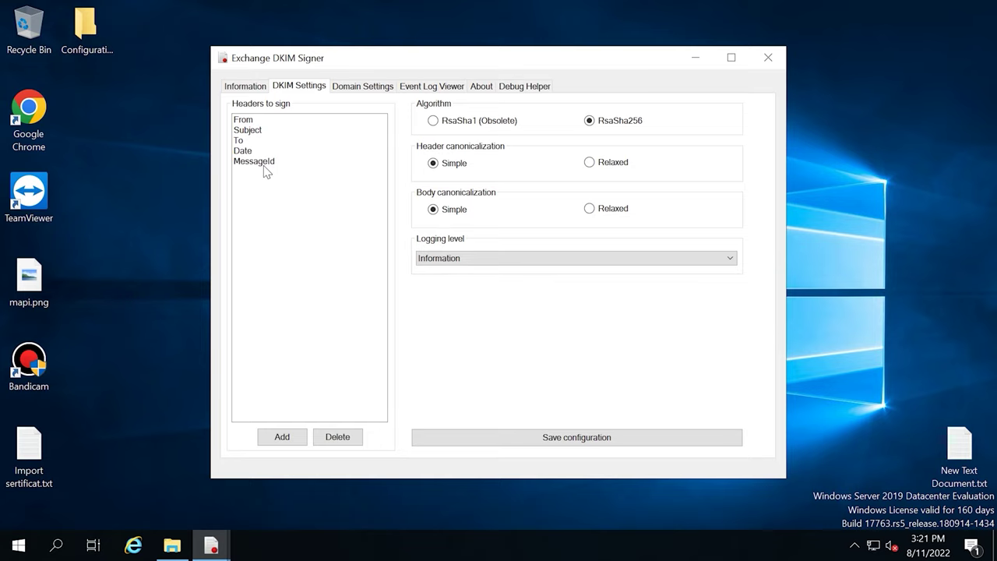
- Add the domain mail.hetmansoftware.com to the DKIM domain settings and generate and save a new 2048-bit private key for it
left_click(362, 88)
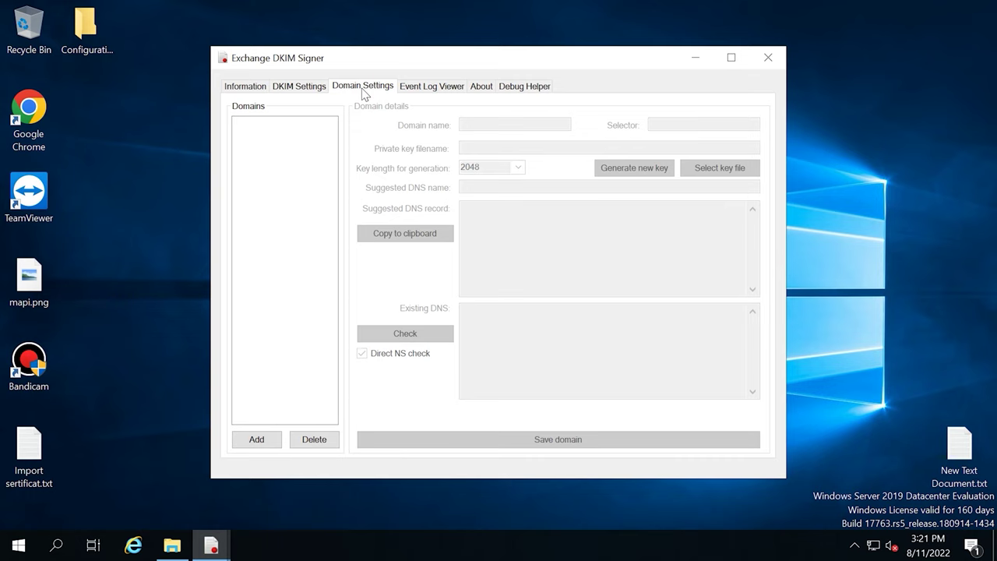
left_click(262, 445)
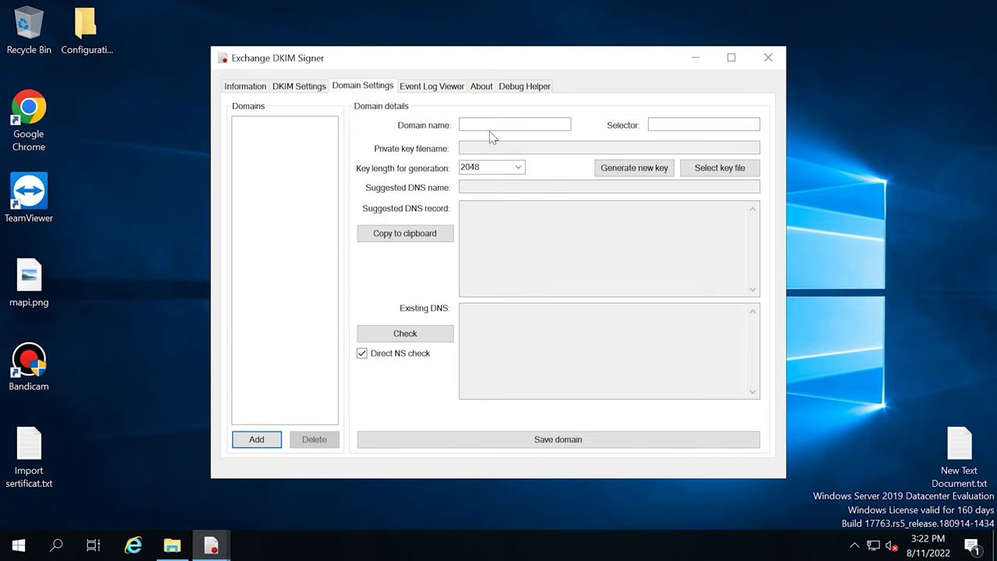
left_click(487, 125)
type("mail.hetmansoftware.com")
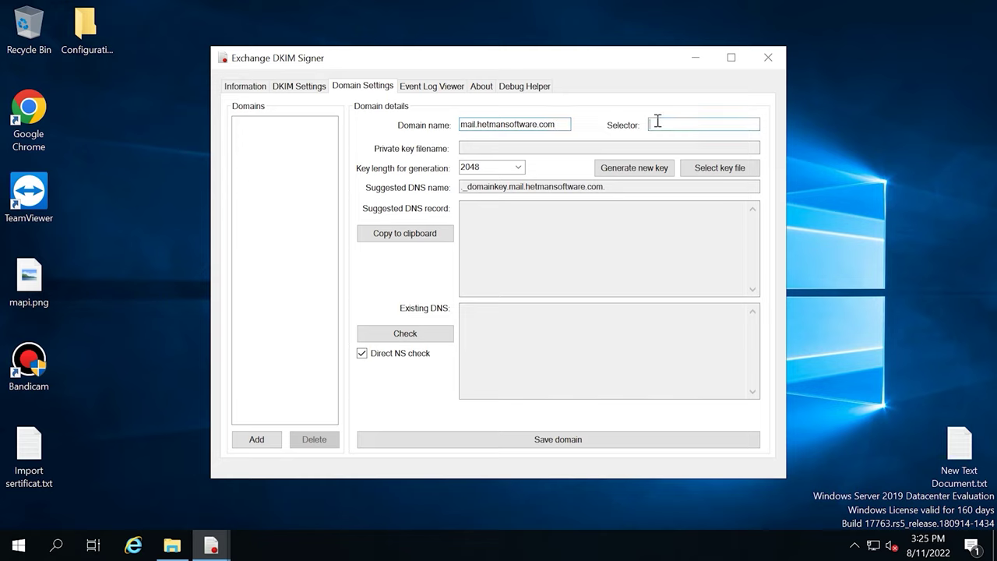
left_click(639, 169)
left_click(590, 426)
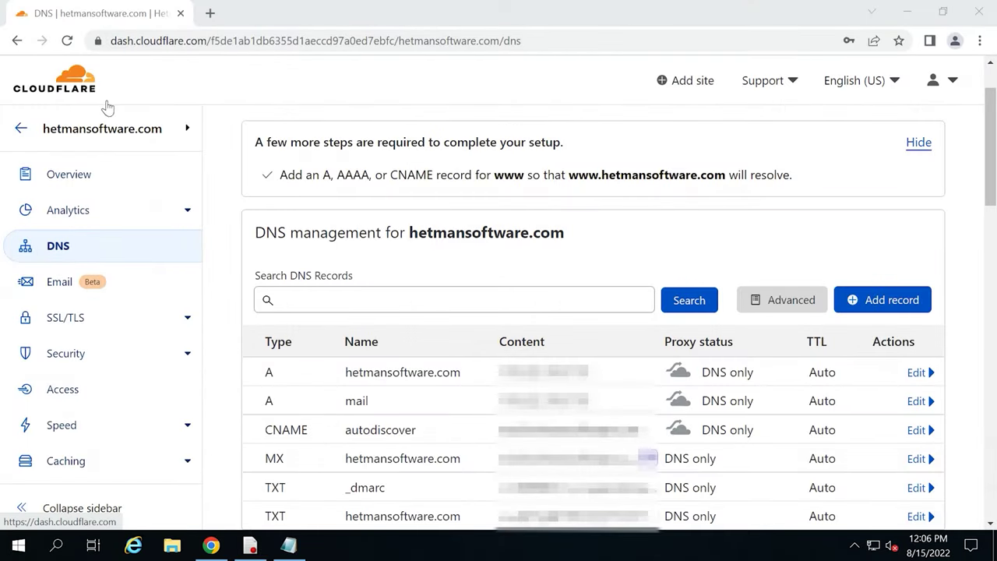
- Start a new TXT record named mail._domainkey in the Cloudflare DNS management of hetmansoftware.com
left_click(896, 311)
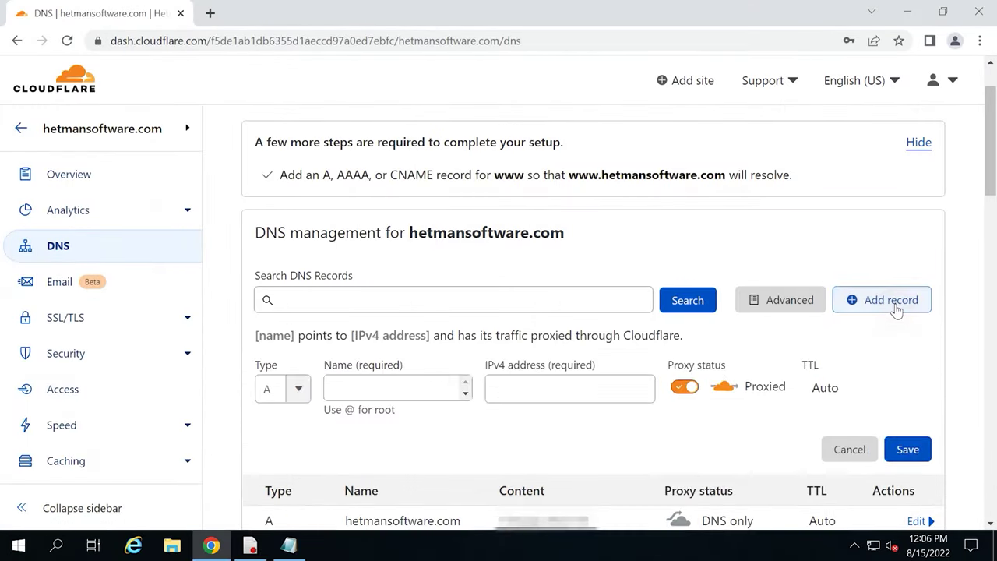
left_click(293, 389)
scroll(289, 468, "down", 8)
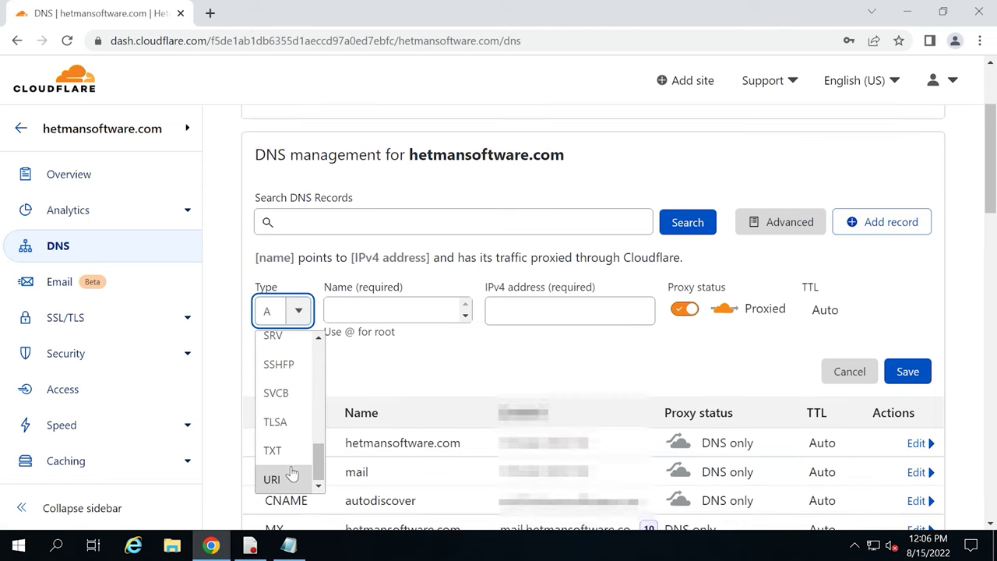
left_click(274, 372)
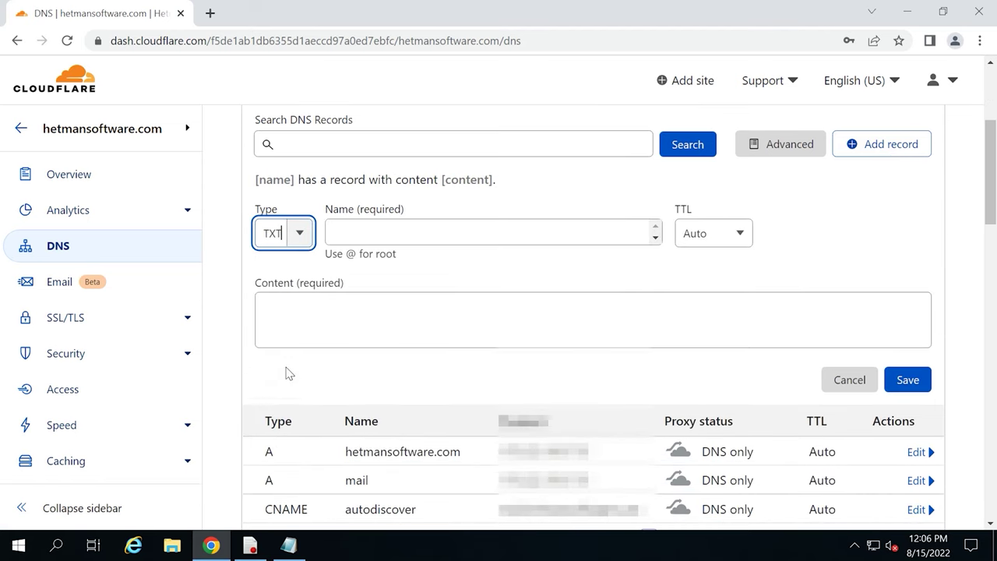
left_click(343, 236)
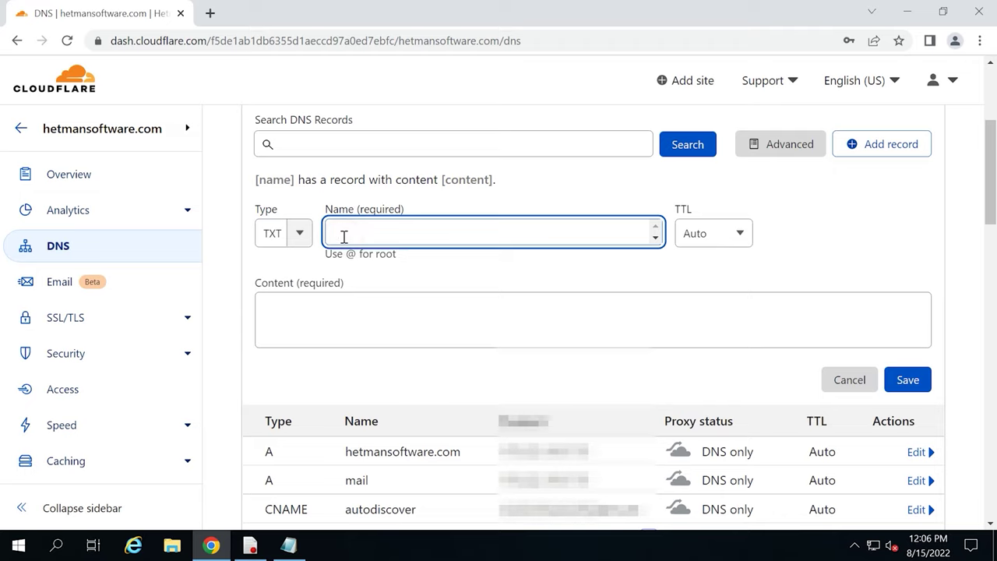
type("mail._domainkey")
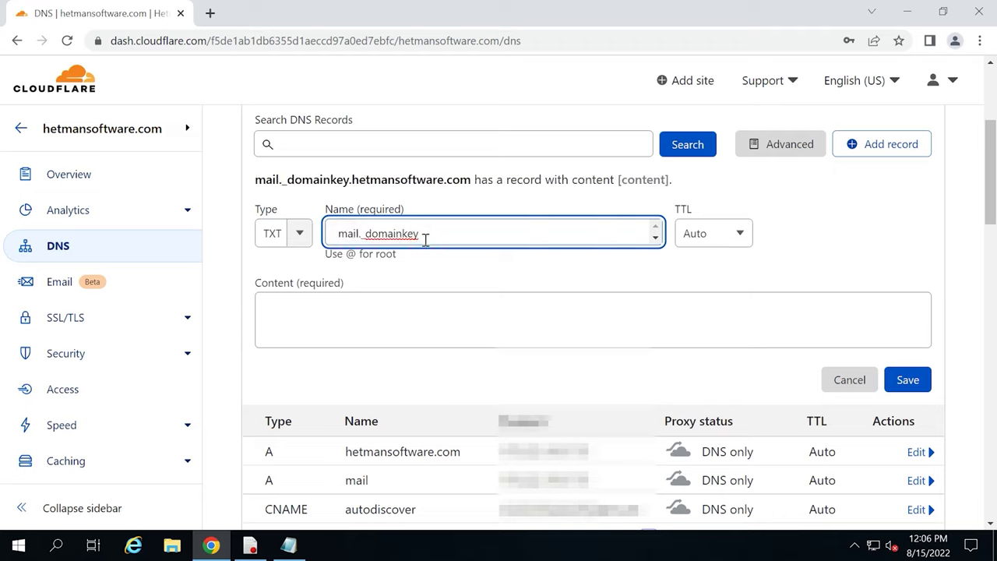
- Switch to Exchange DKIM Signer and copy the complete suggested DNS record for hetmansoftware.com
left_click(317, 316)
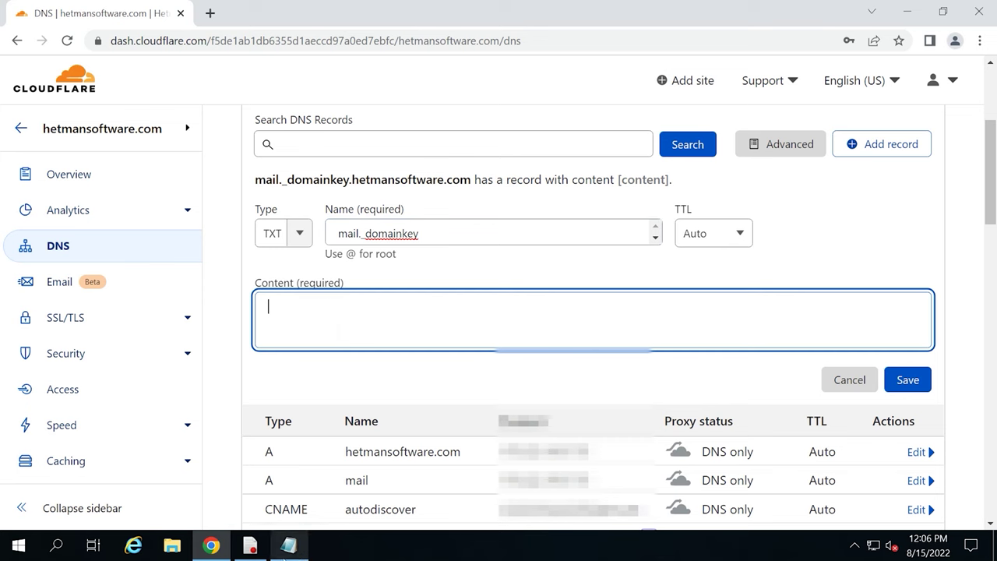
left_click(288, 547)
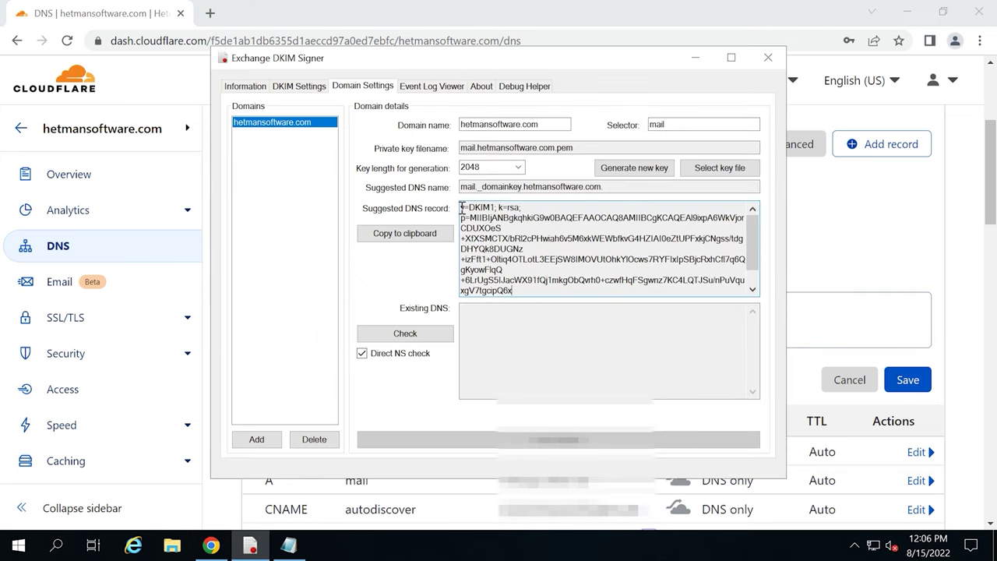
left_click_drag(462, 207, 723, 300)
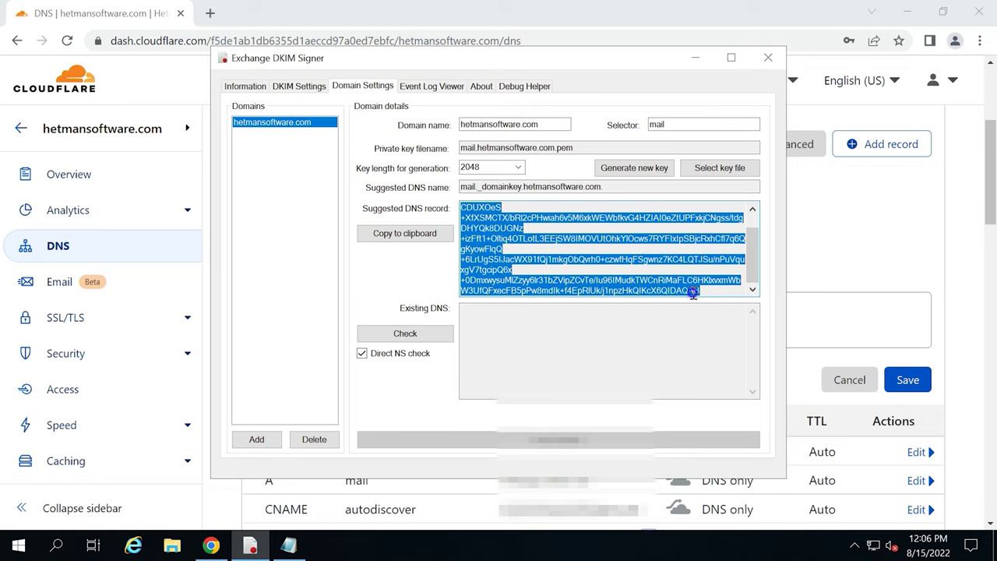
right_click(693, 293)
left_click(732, 336)
- Return to Cloudflare, paste the copied DKIM record as the content of the mail._domainkey TXT record and save it
left_click(250, 545)
left_click(279, 310)
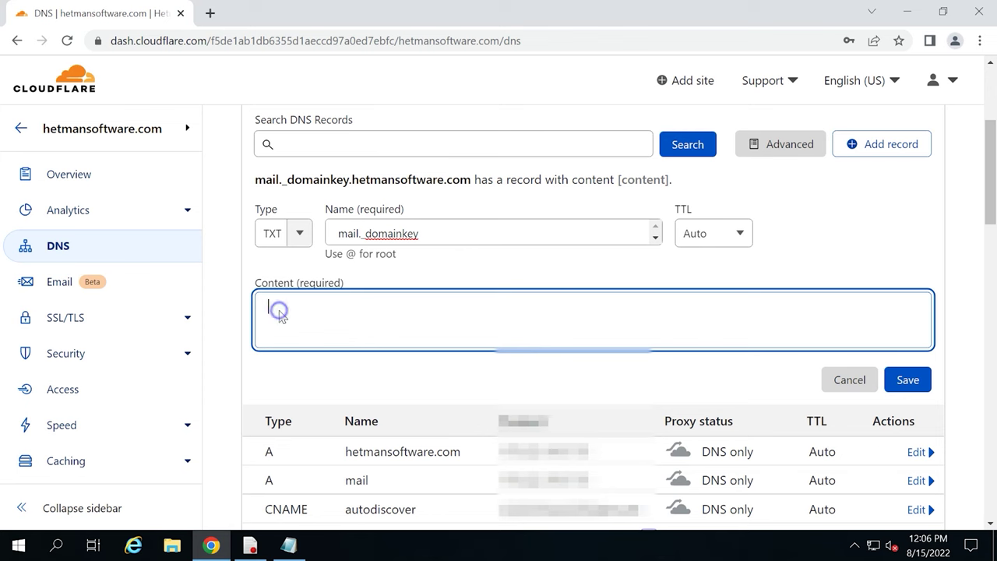
right_click(279, 310)
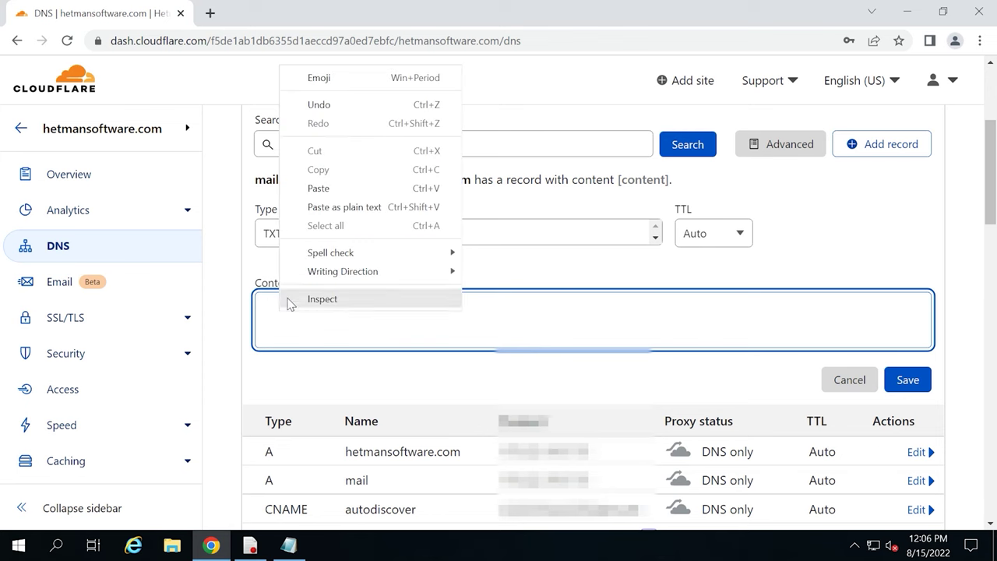
left_click(333, 191)
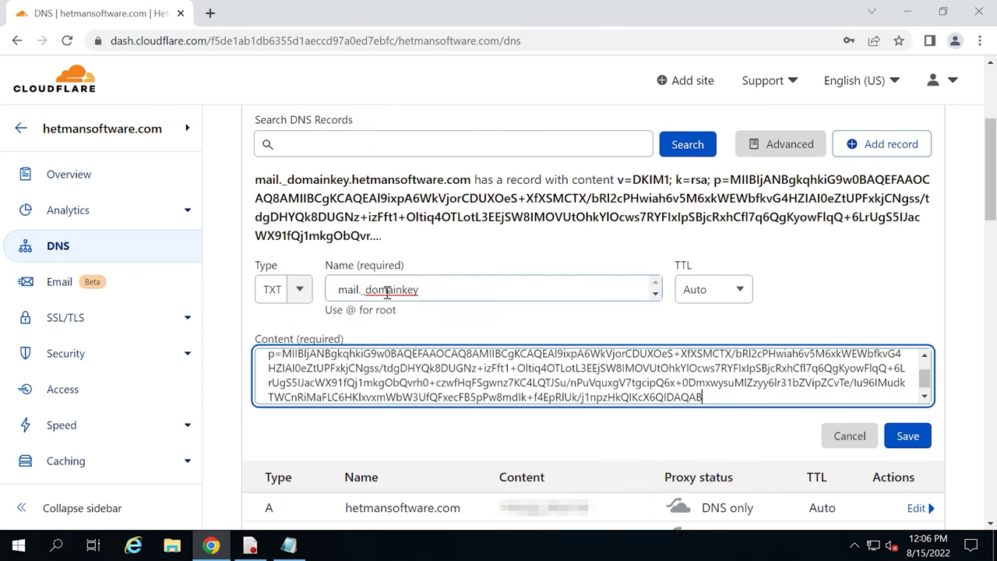
scroll(860, 393, "down", 1)
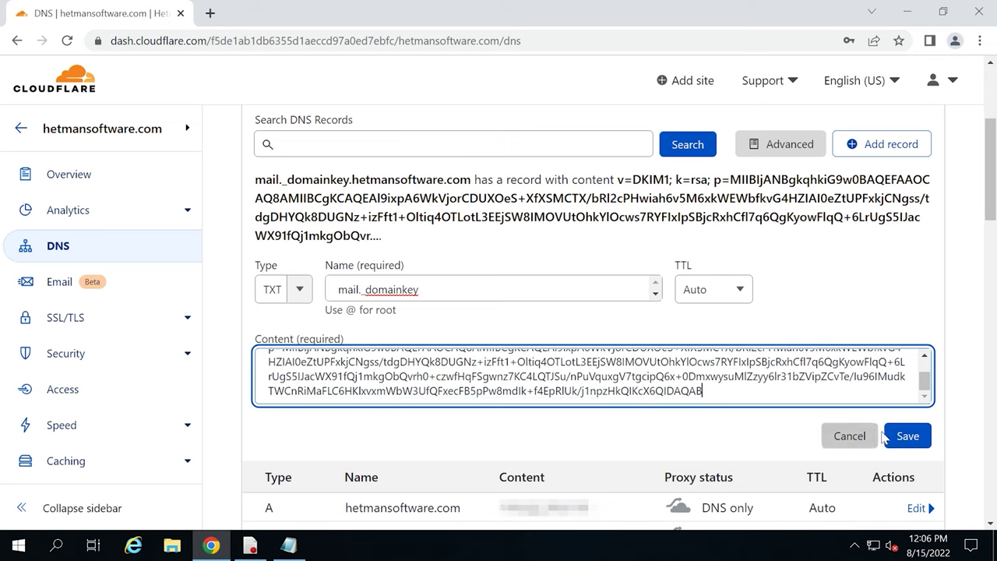
left_click(909, 440)
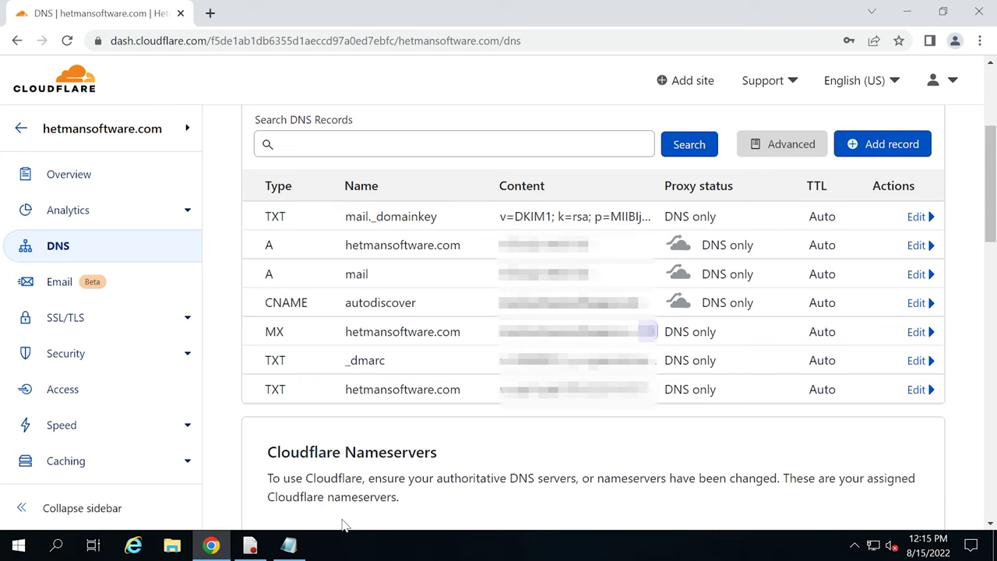
- Switch to Exchange DKIM Signer and save the hetmansoftware.com domain configuration
left_click(250, 546)
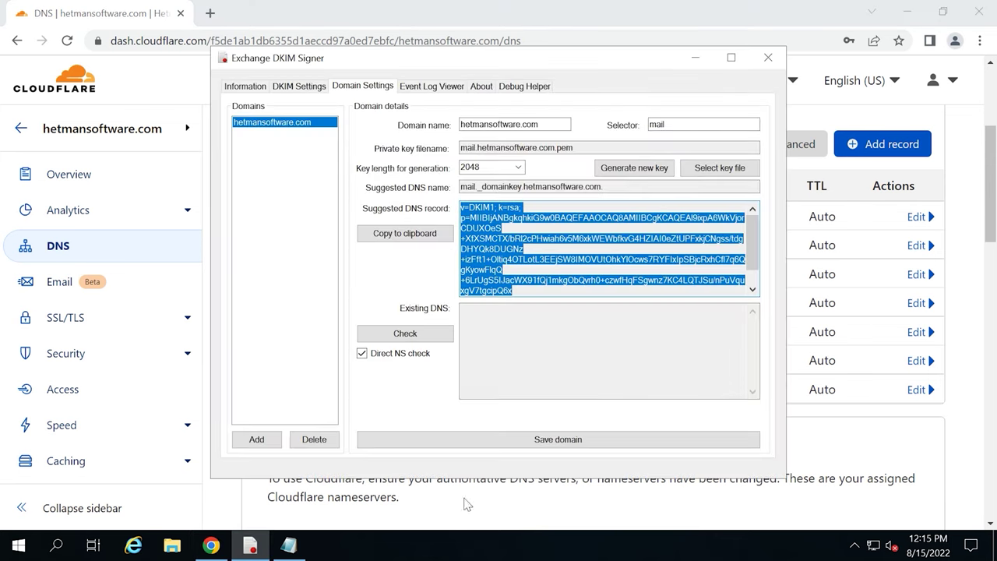
left_click(565, 440)
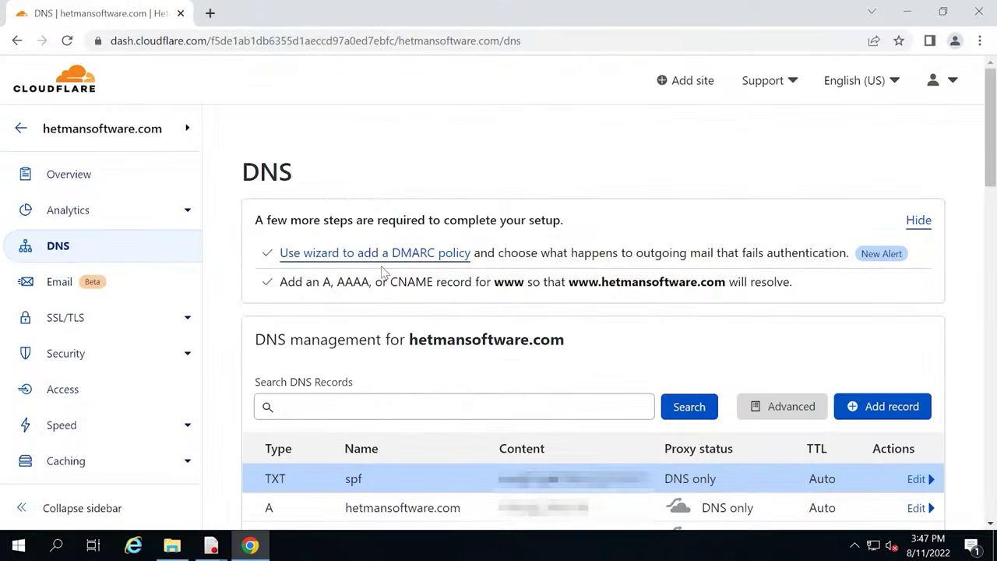
- Start another TXT record named _dmarc in the Cloudflare DNS management of hetmansoftware.com
scroll(718, 288, "down", 2)
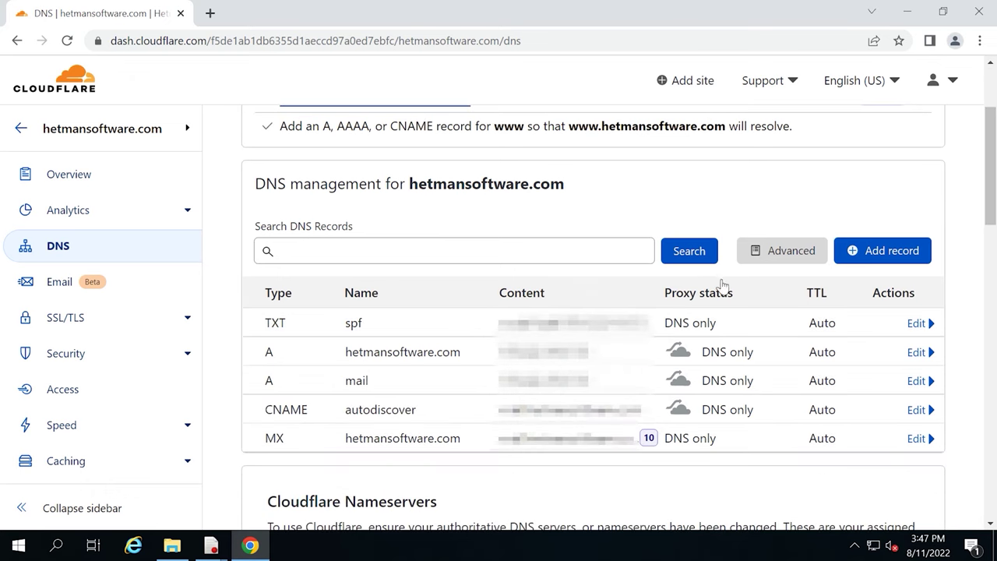
left_click(901, 259)
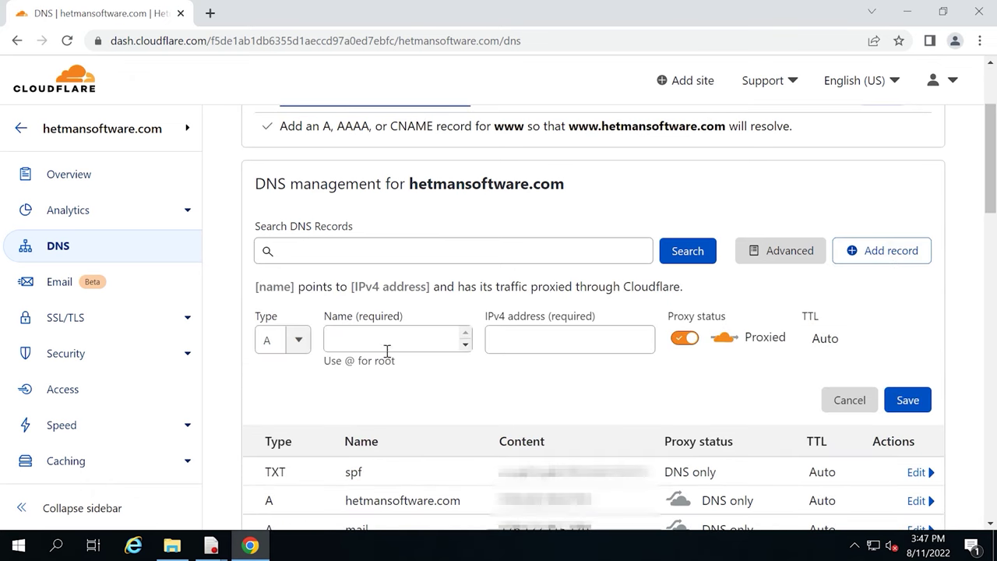
left_click(285, 343)
scroll(290, 373, "down", 3)
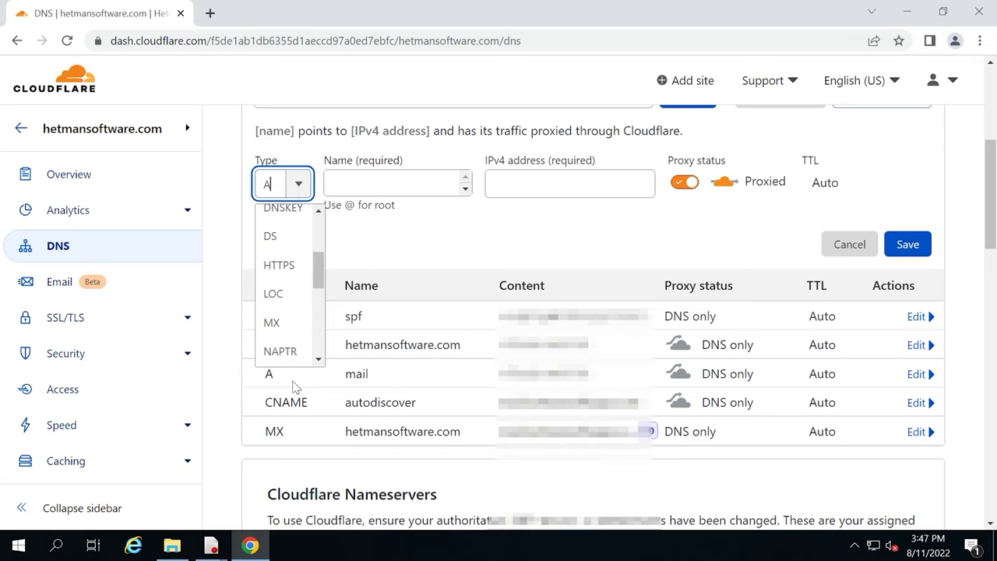
scroll(284, 347, "down", 2)
scroll(282, 346, "down", 1)
left_click(280, 330)
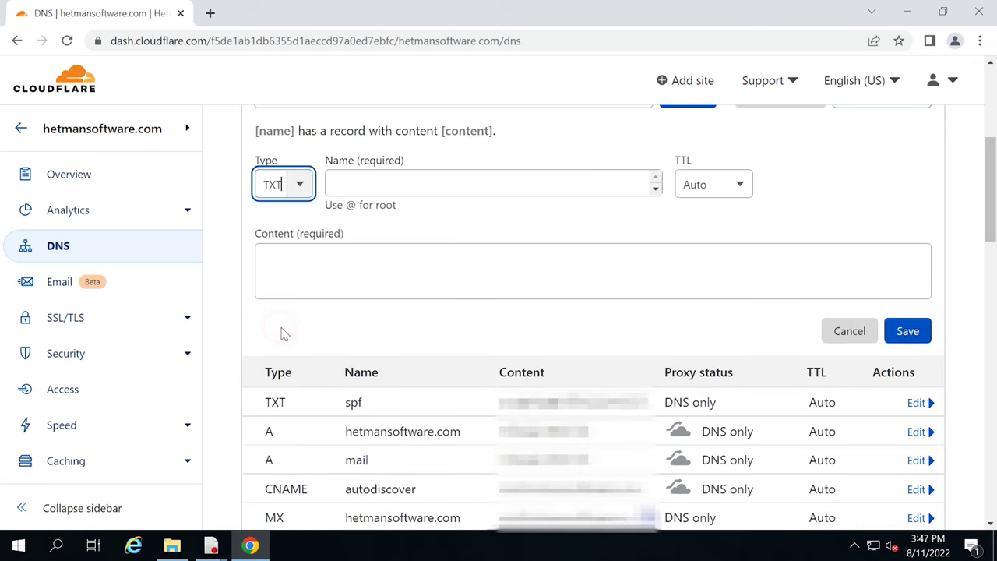
left_click(372, 187)
type("_dmarc")
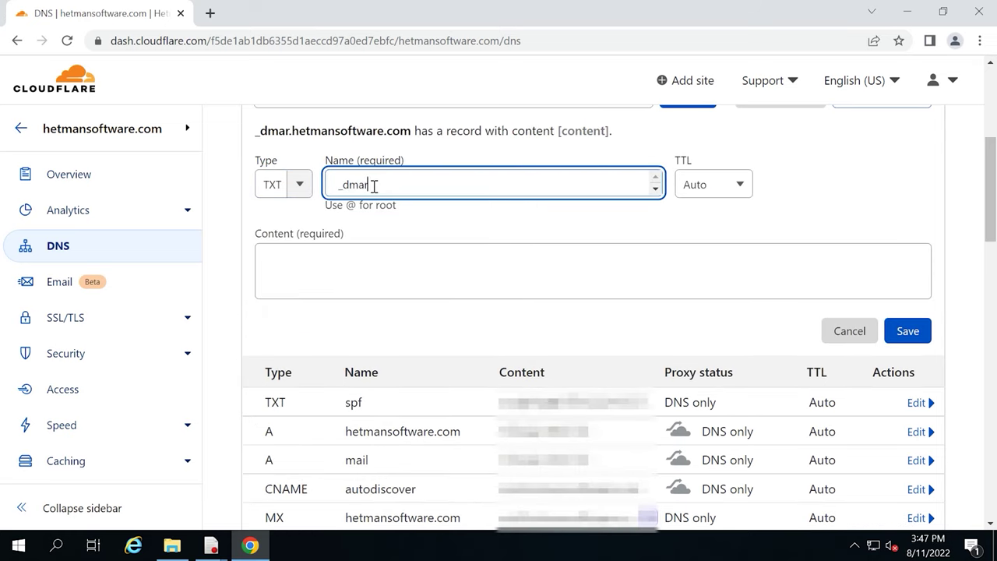
- Set the _dmarc record's content to "v=DMARC1; p=quarantine; aspf=r; sp=none" and save the record
left_click(342, 266)
type("v")
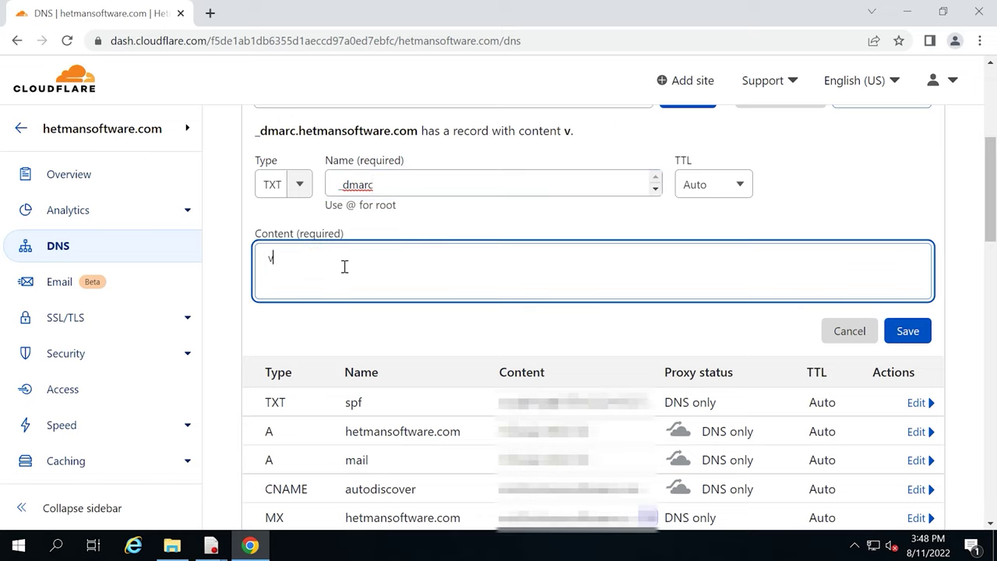
type("=DMARC1")
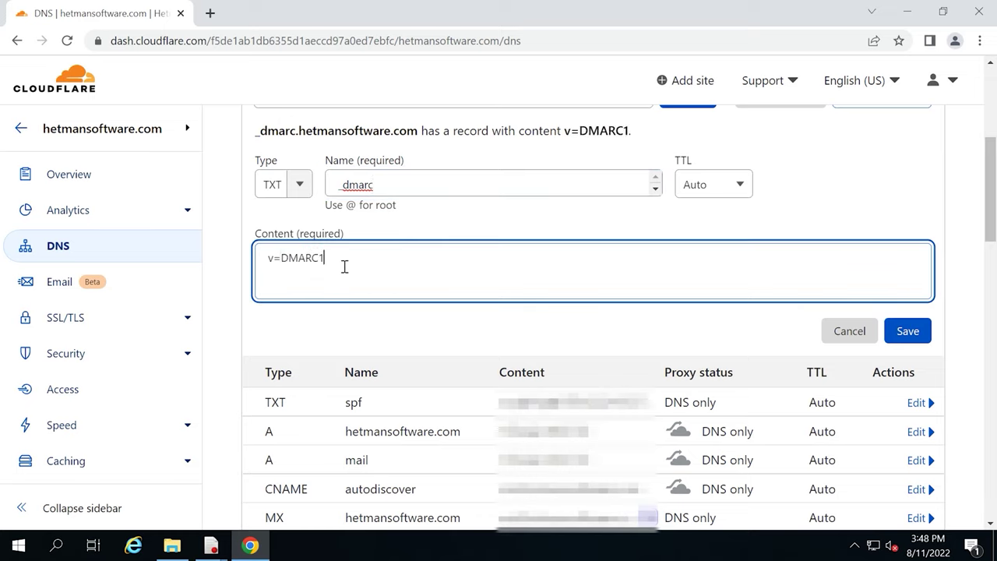
type("; p=quarantine")
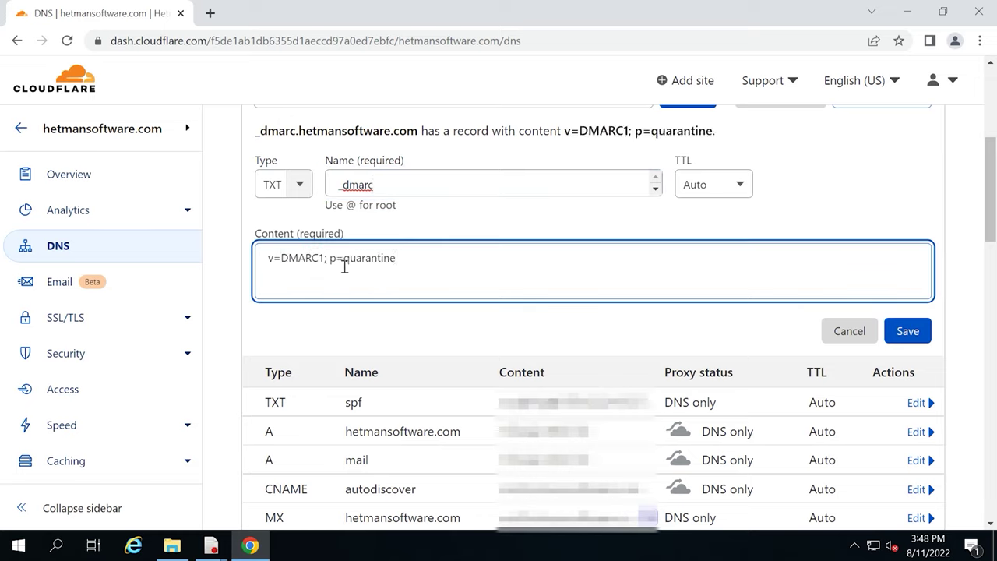
type("; aspf=r; sp=none")
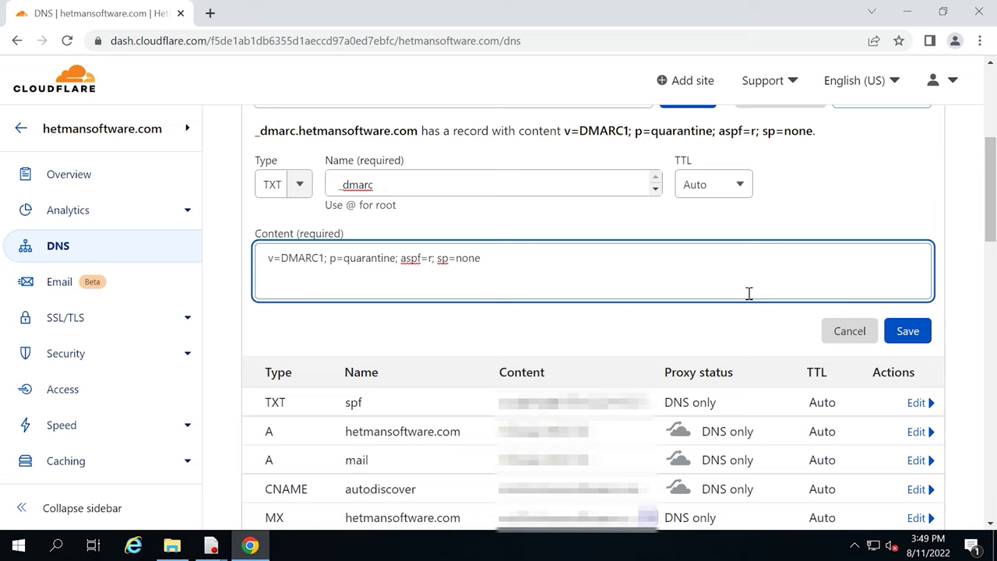
left_click(908, 332)
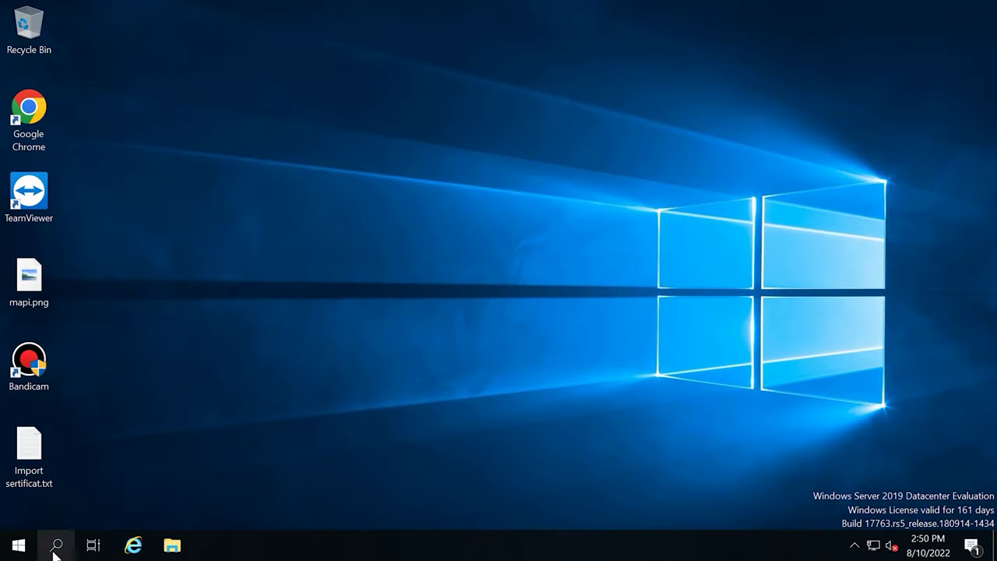
- Open the Windows Services console and select the Microsoft Exchange IMAP4 service
left_click(55, 550)
type("ser")
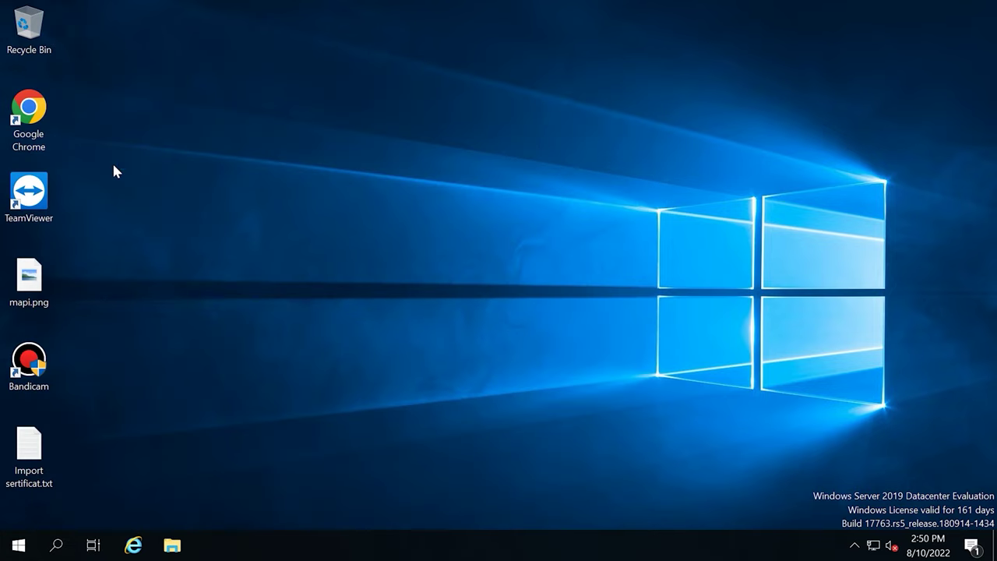
scroll(384, 392, "down", 4)
scroll(385, 392, "down", 20)
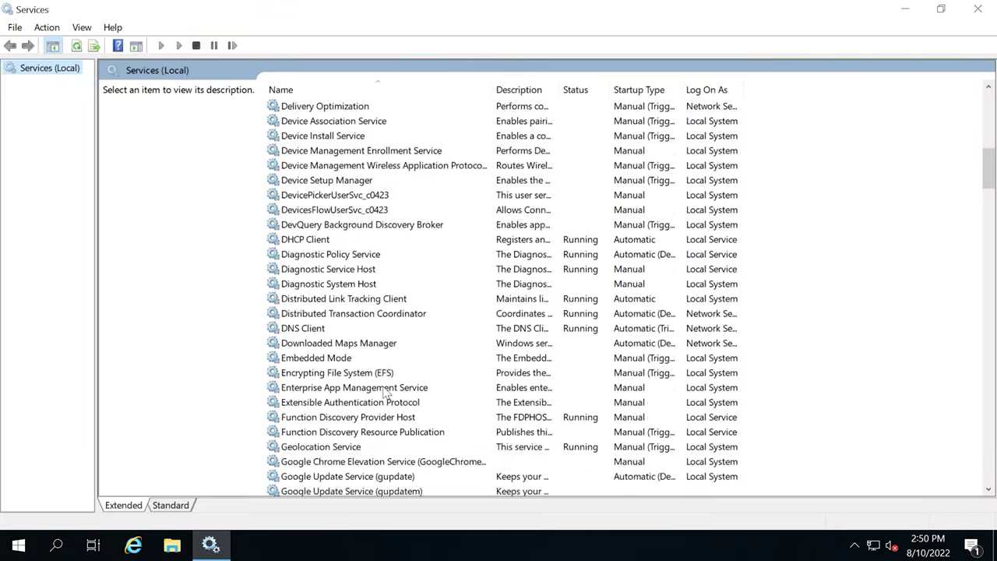
scroll(384, 387, "down", 3)
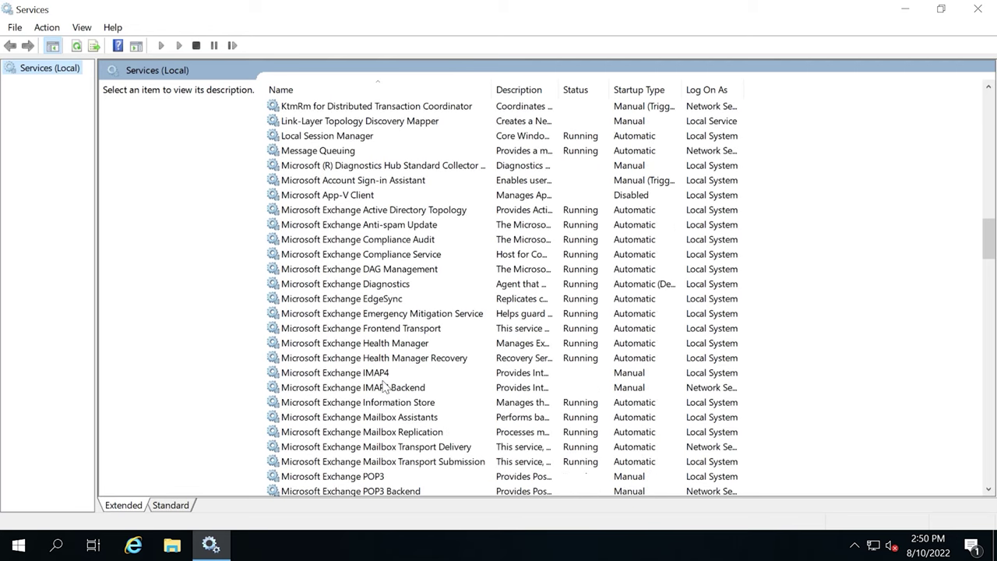
left_click(375, 329)
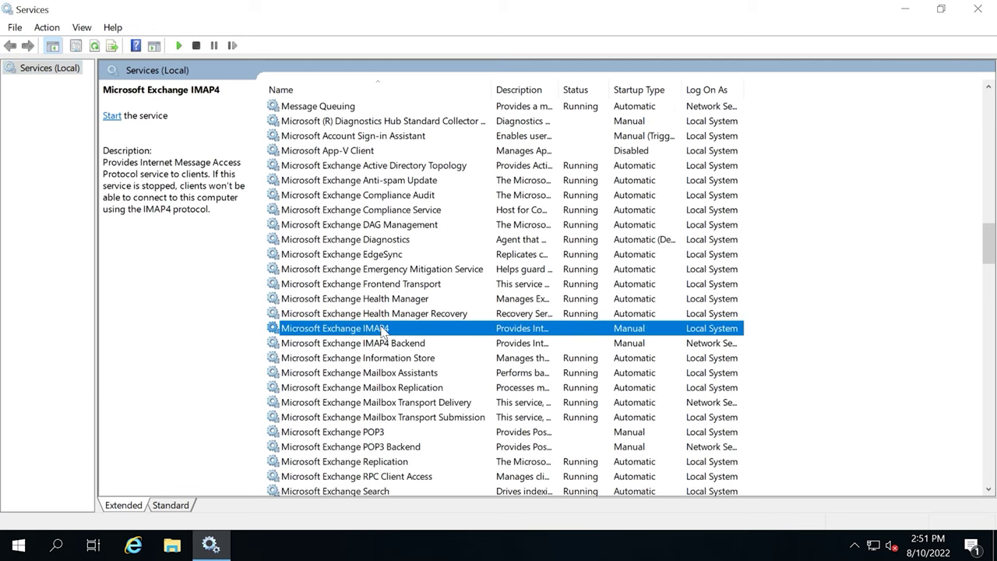
- Set the Microsoft Exchange IMAP4 service's startup type to Automatic, start the service and apply the properties
double_click(382, 331)
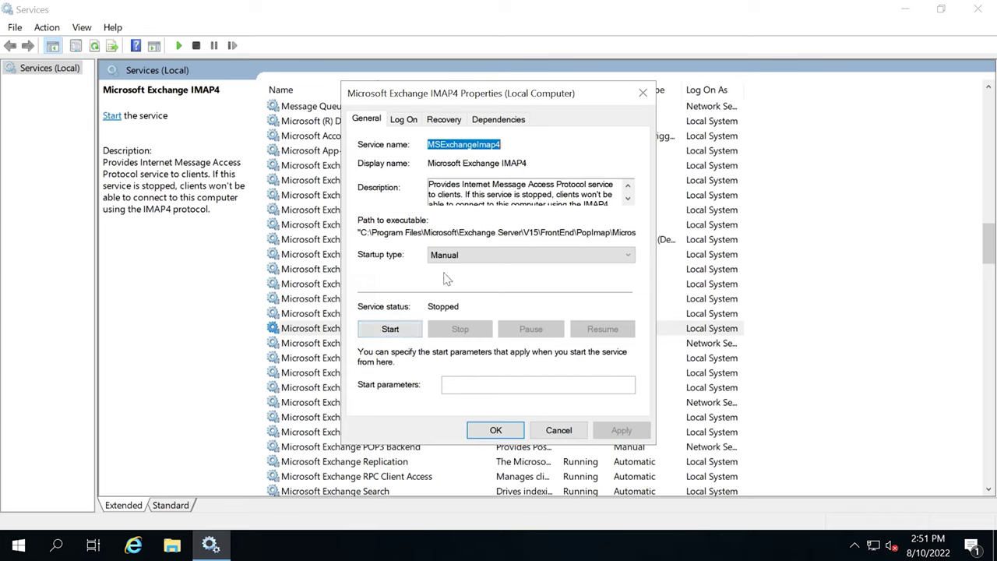
left_click(484, 254)
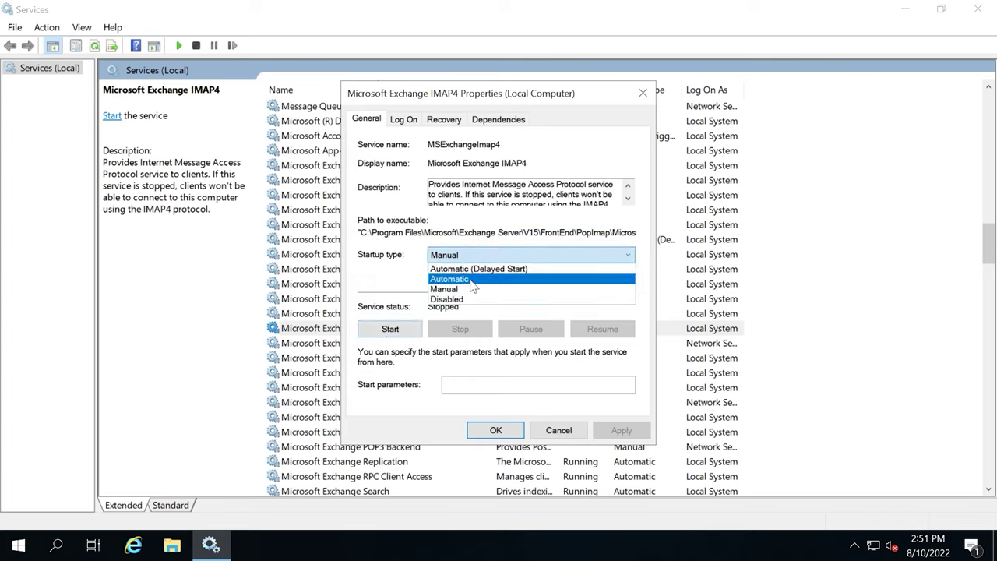
left_click(470, 281)
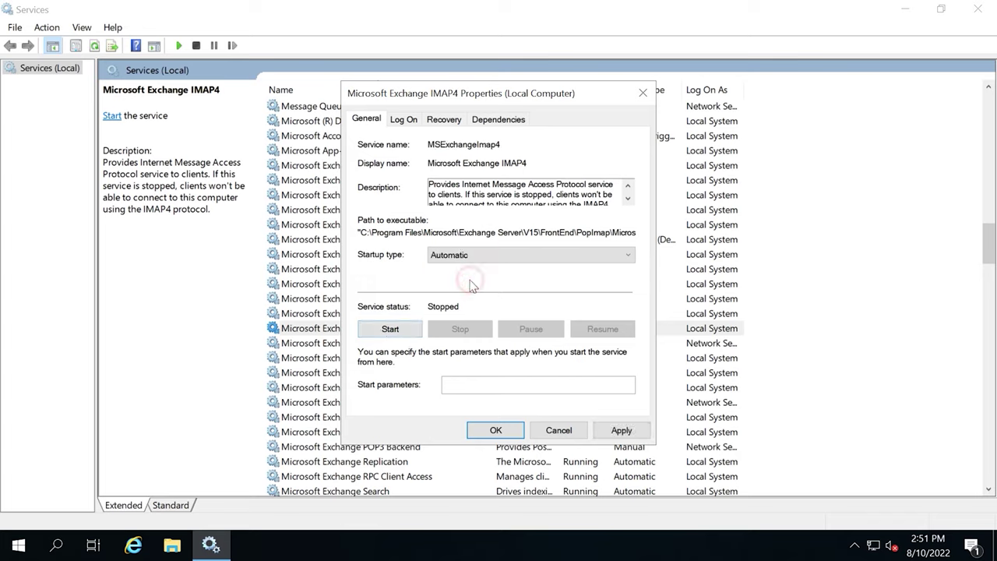
left_click(387, 333)
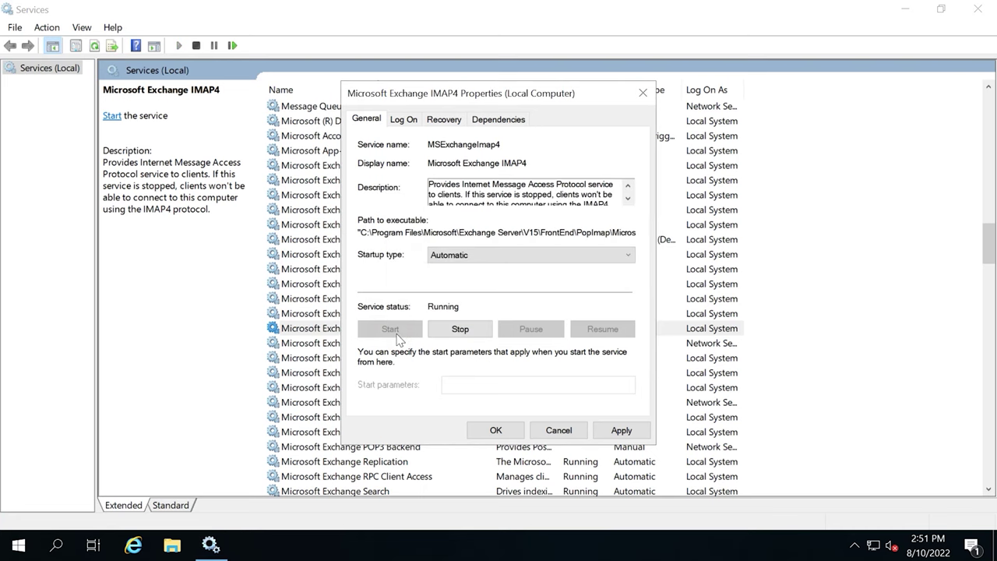
left_click(622, 433)
left_click(496, 431)
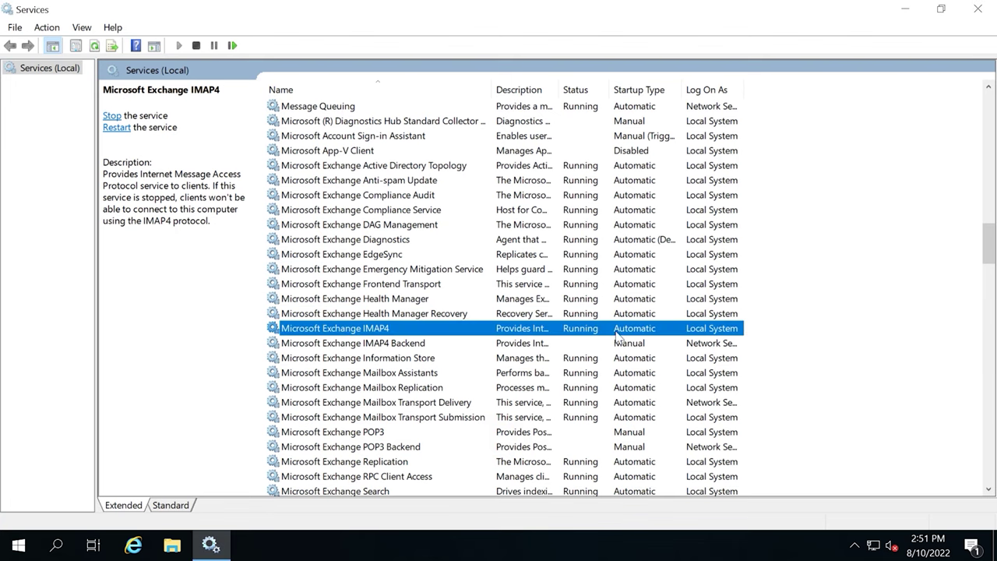
- Set the Microsoft Exchange IMAP4 Backend service to Automatic startup, start it and save its properties
double_click(372, 343)
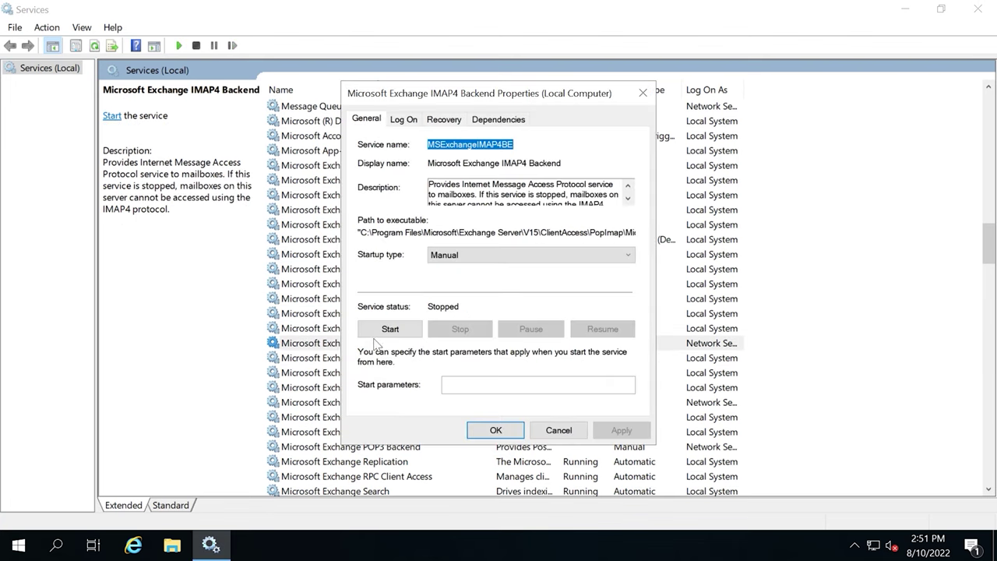
left_click(468, 254)
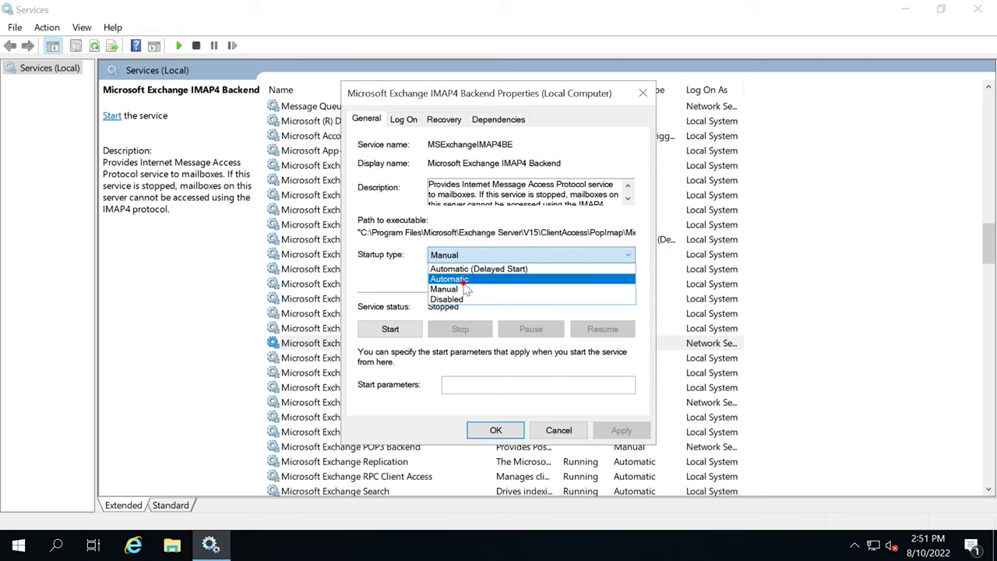
left_click(461, 279)
left_click(401, 329)
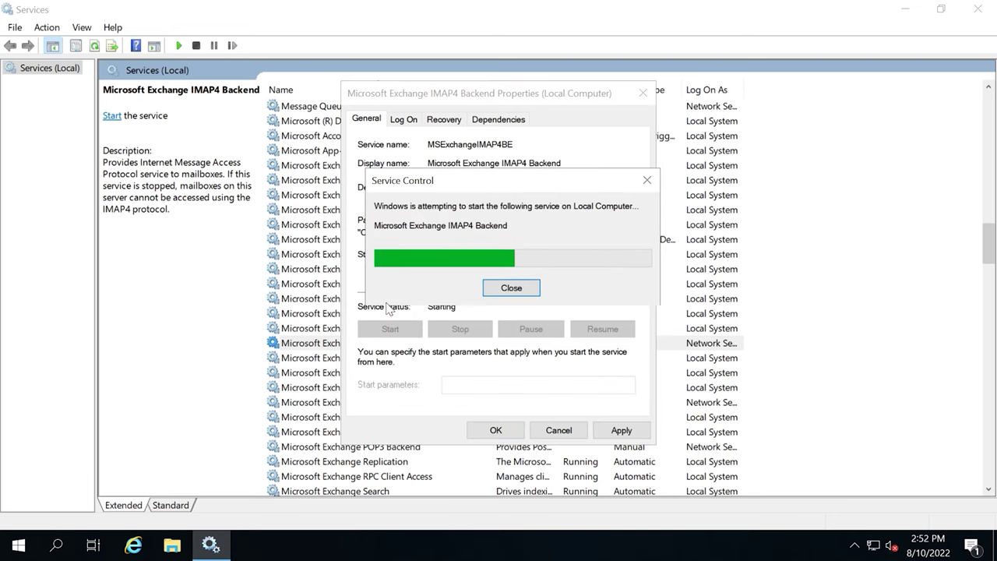
left_click(621, 430)
left_click(495, 430)
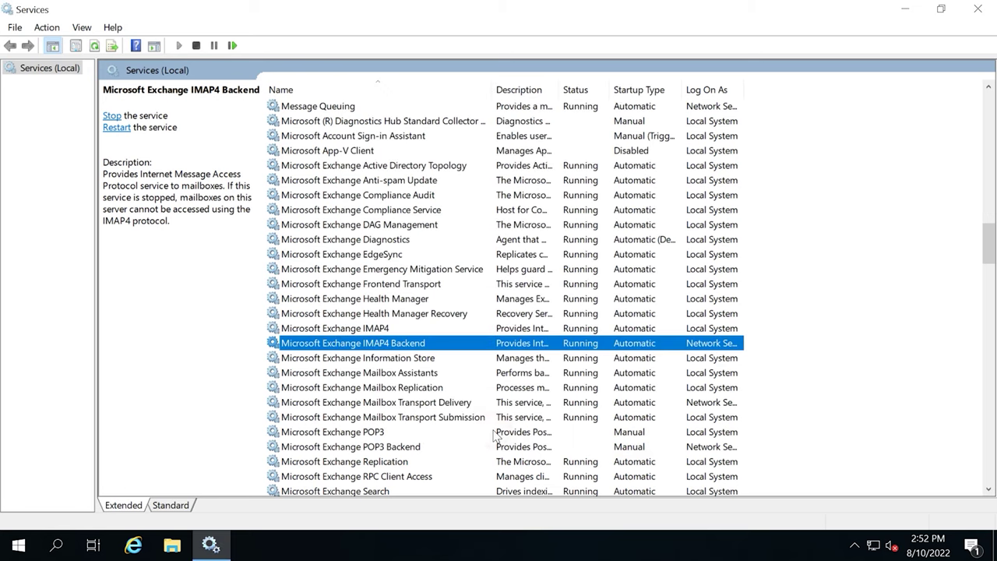
- Set the Microsoft Exchange POP3 service's startup type to Automatic, start it and confirm the properties
left_click(372, 433)
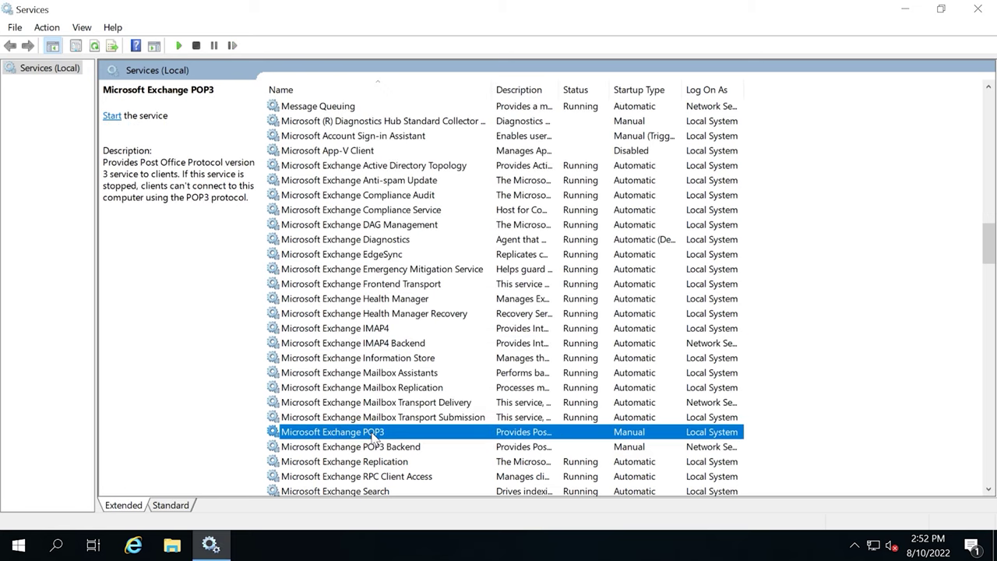
double_click(372, 433)
left_click(476, 254)
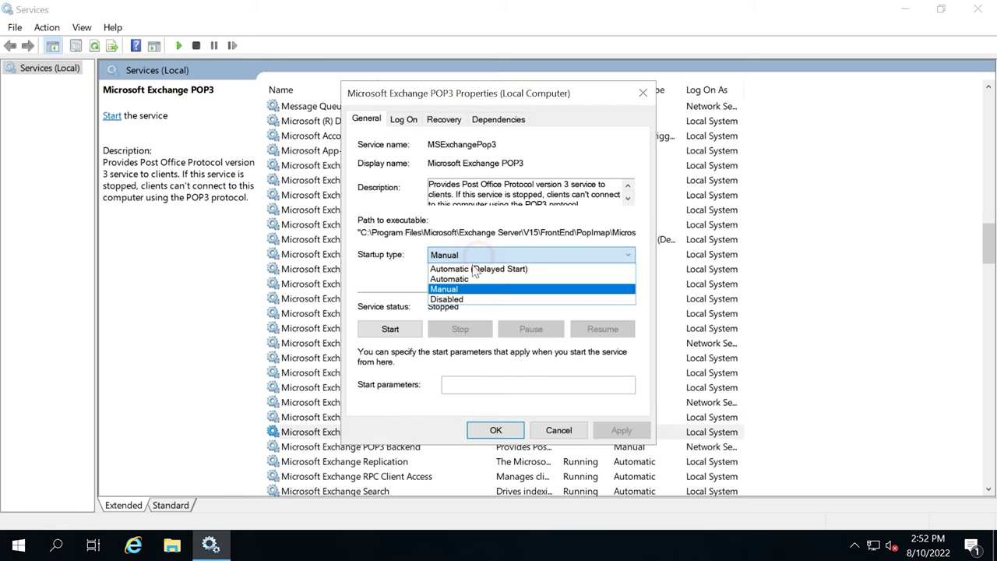
left_click(458, 280)
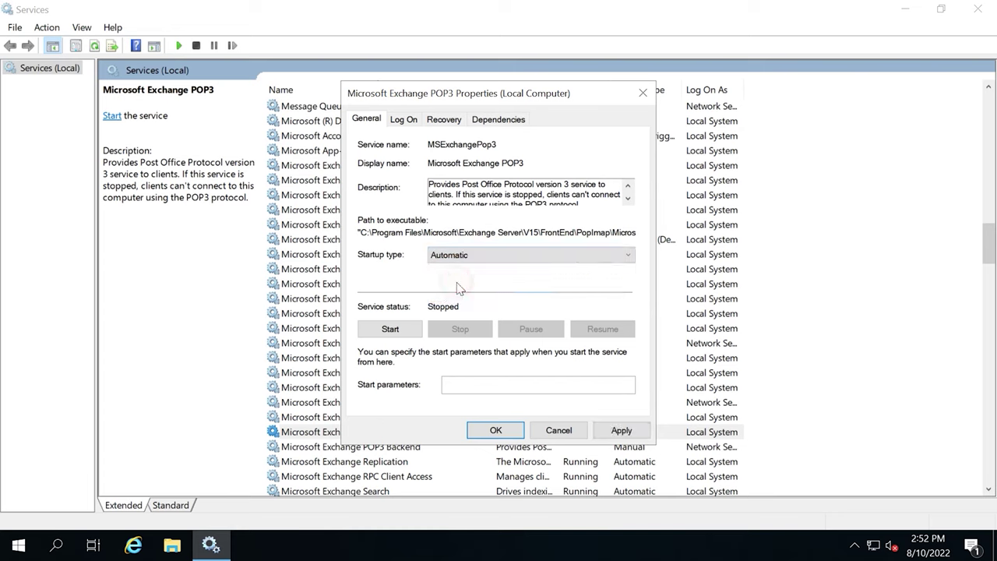
left_click(397, 333)
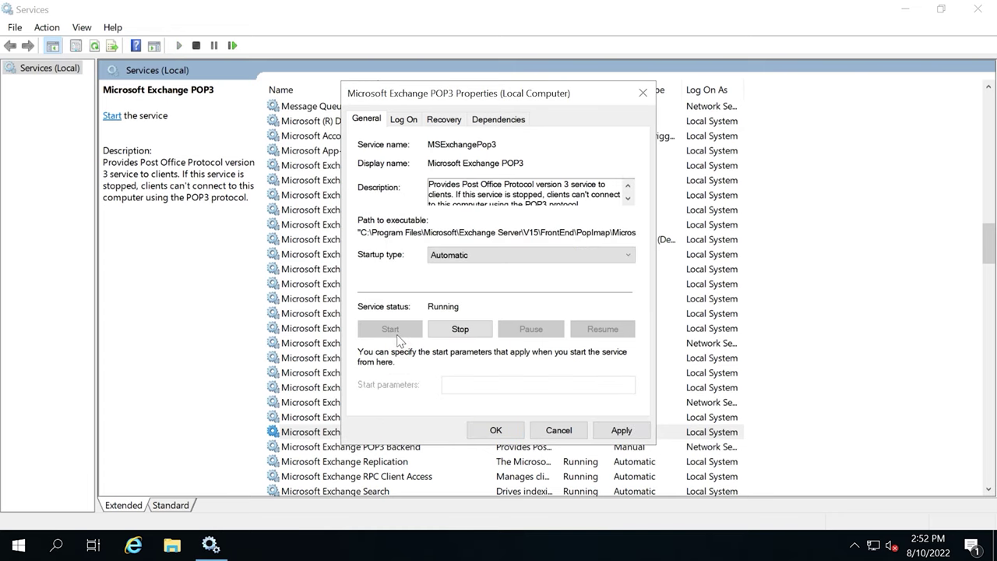
left_click(623, 432)
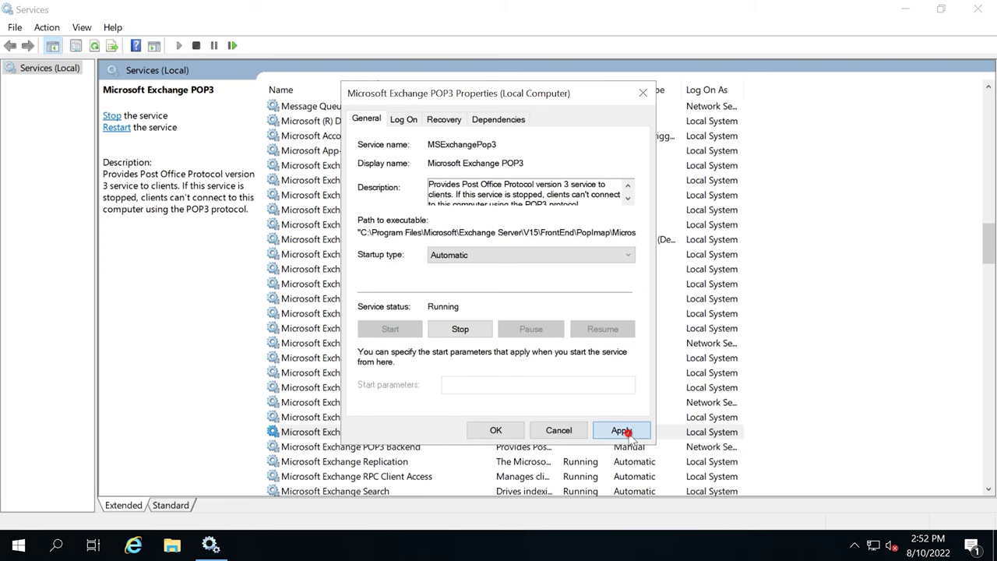
left_click(500, 433)
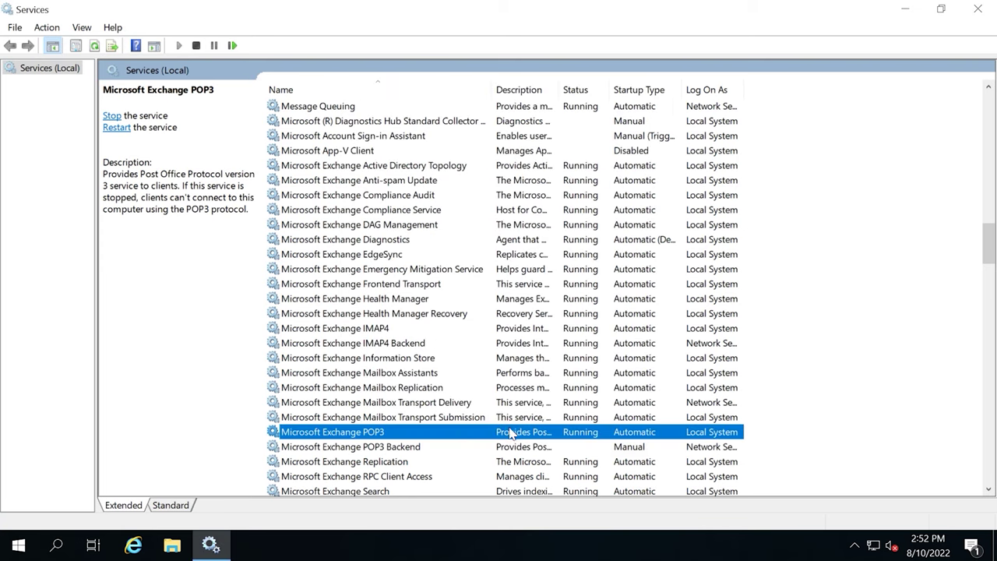
- Set the Microsoft Exchange POP3 Backend service to Automatic startup, start it and save its properties
double_click(370, 450)
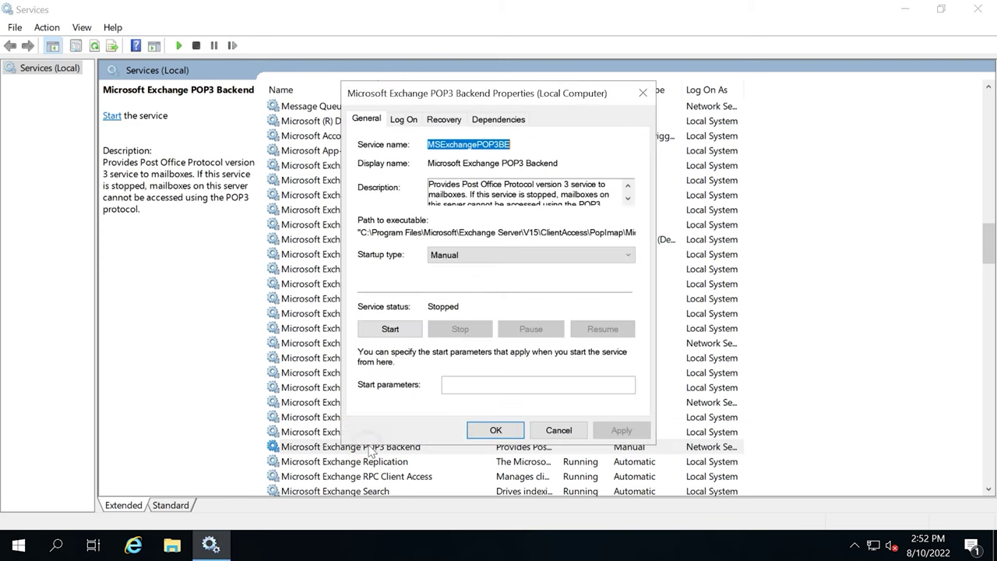
left_click(466, 259)
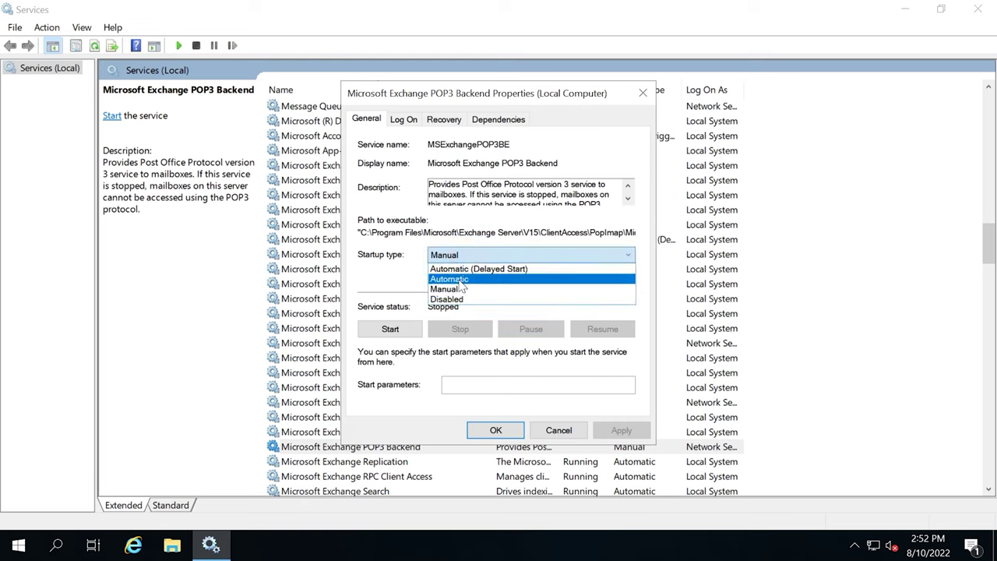
left_click(460, 279)
left_click(394, 333)
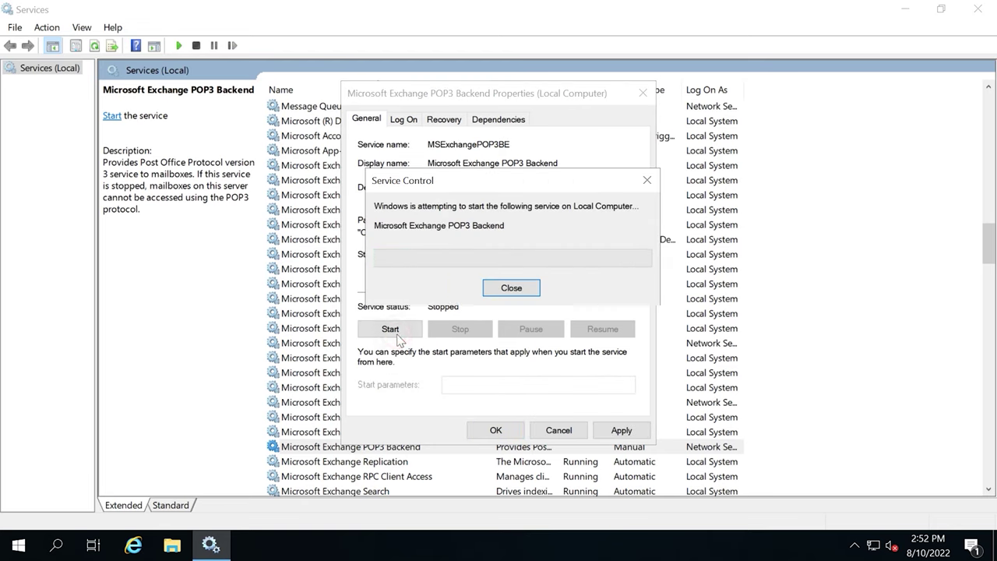
left_click(623, 431)
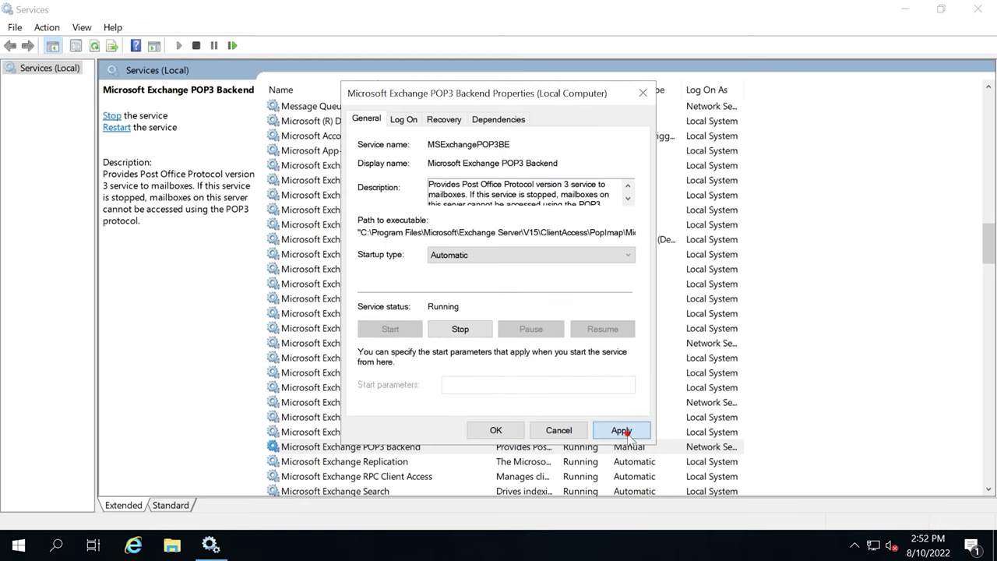
left_click(496, 430)
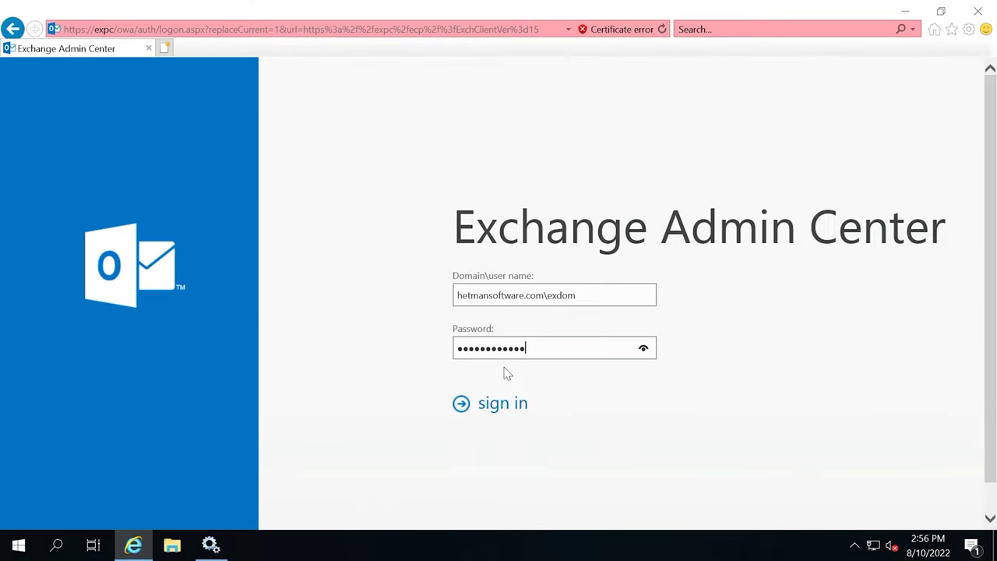
- Sign in to Exchange Admin Center and open the services settings of the server certificate CN=R3, O=Let's Encrypt, C=US
left_click(499, 407)
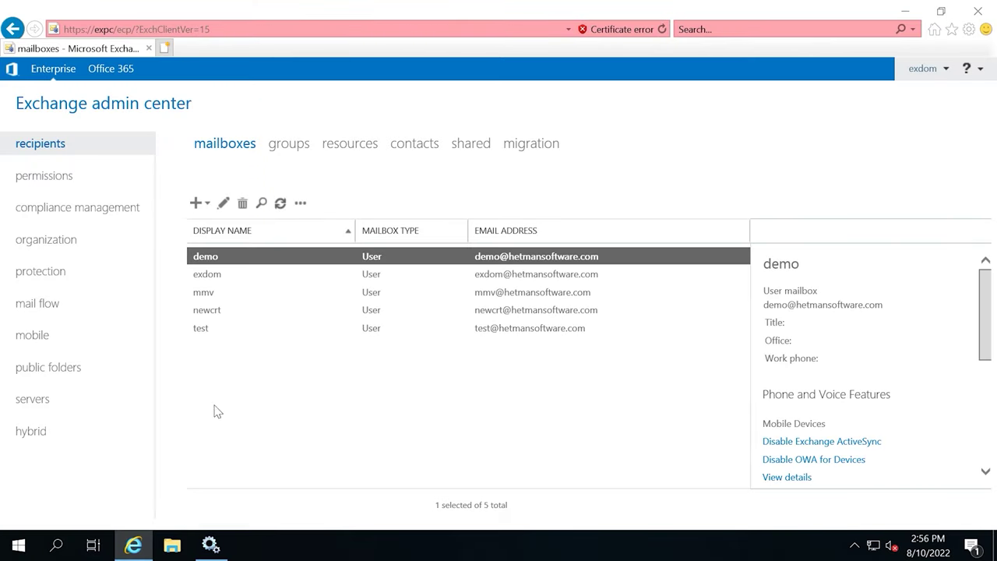
left_click(55, 405)
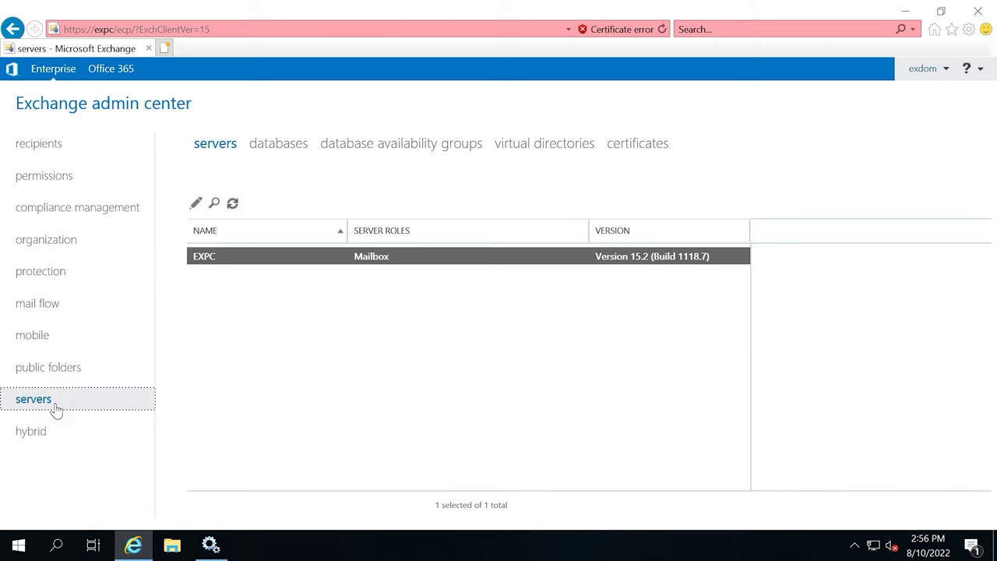
left_click(646, 148)
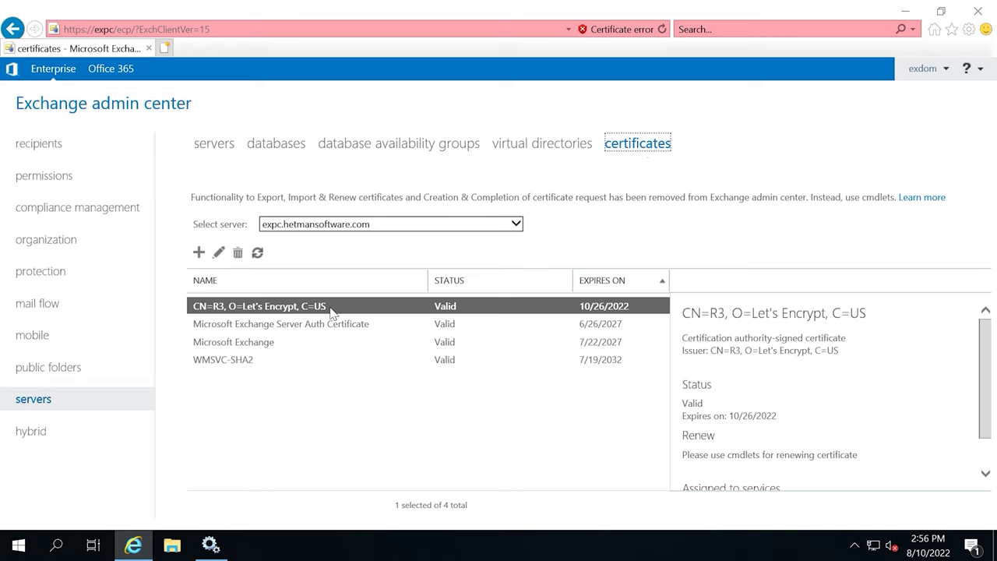
double_click(268, 309)
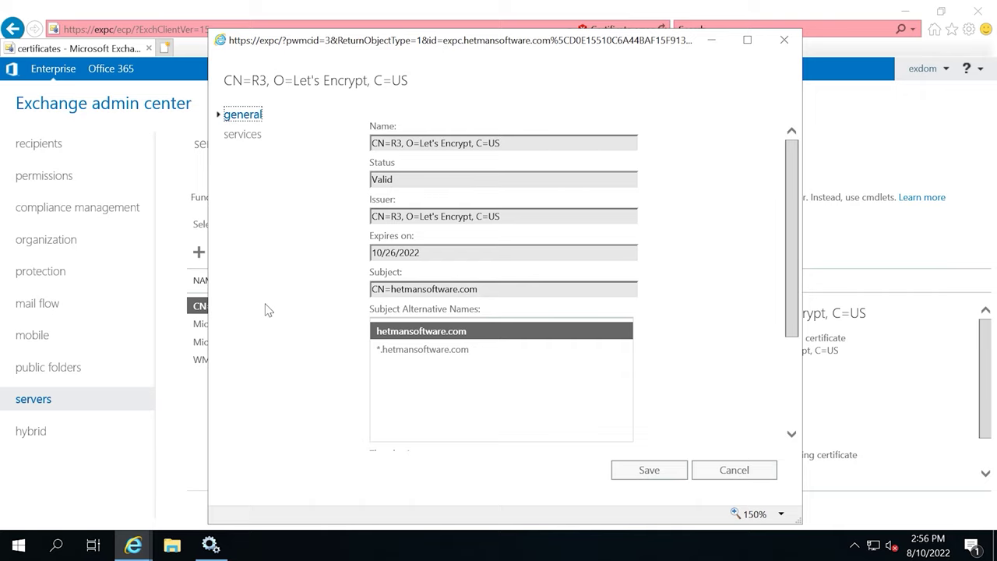
left_click(248, 137)
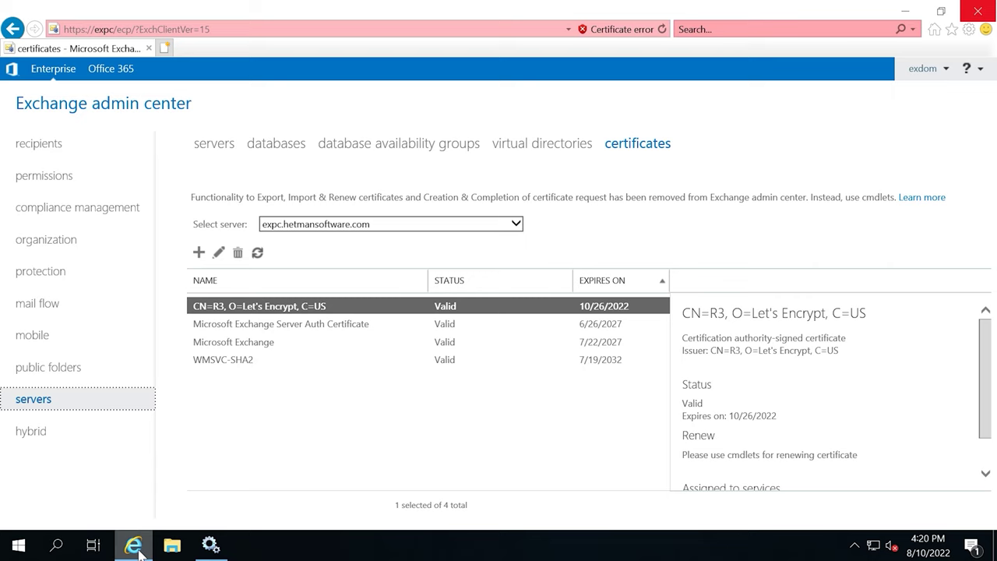
- Open Exchange Management Shell and enter Set-PopSettings -ExternalConnectionSettings "mail.hetmansoftware.com:995:SSL","mail.hetmansoftware.com:110:TLS" -x509CertificateName hetmansoftware.com at the prompt
left_click(19, 545)
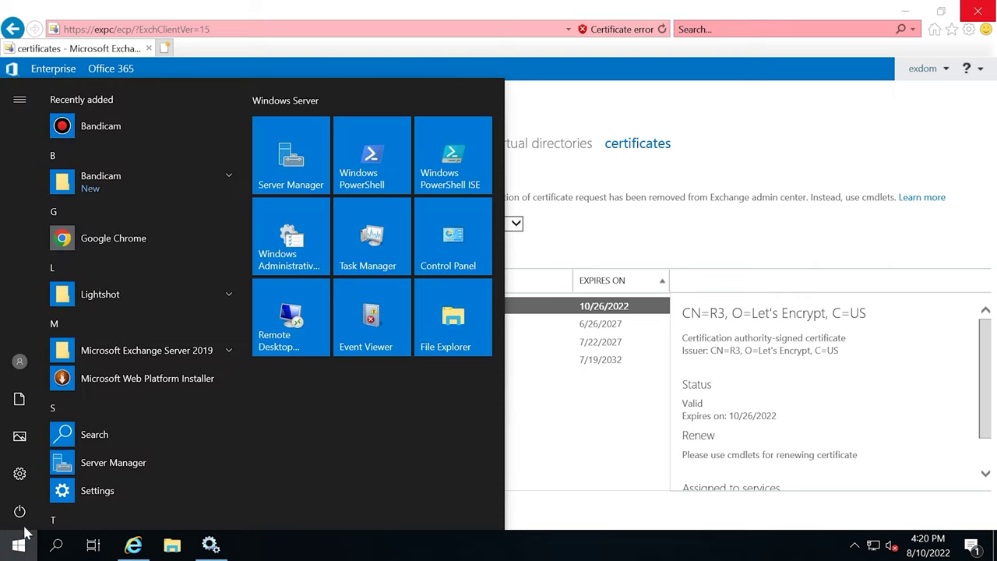
left_click(201, 354)
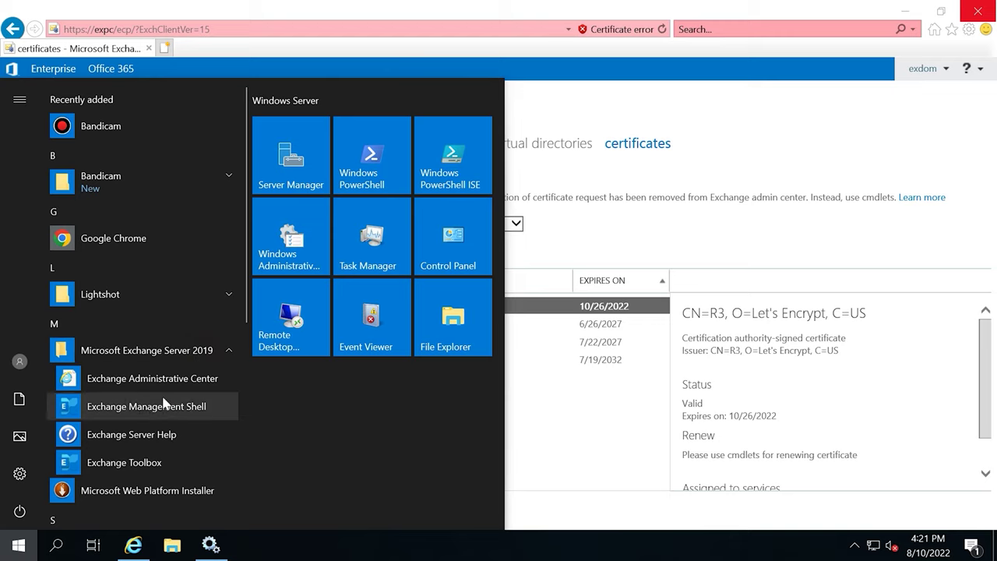
left_click(195, 407)
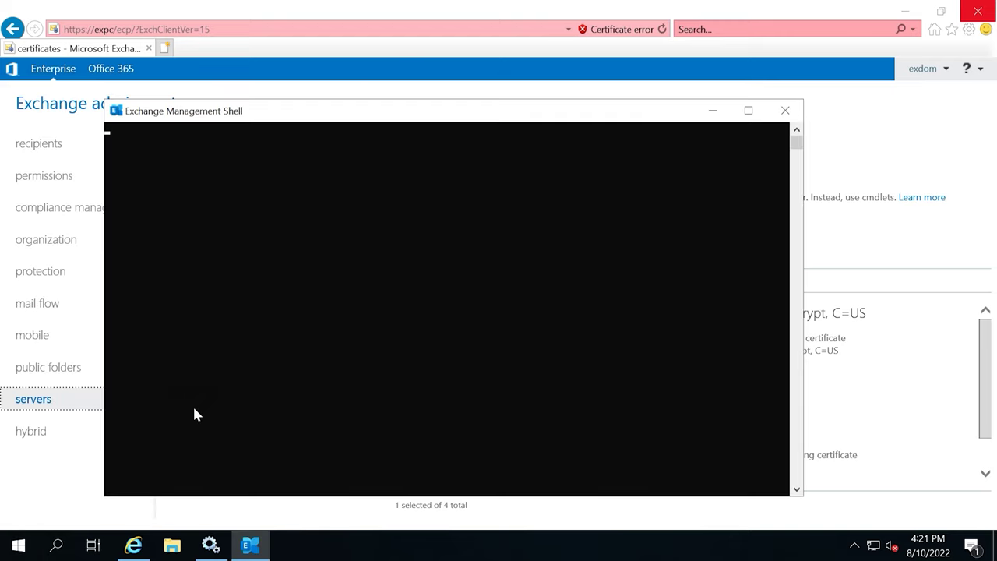
left_click(749, 110)
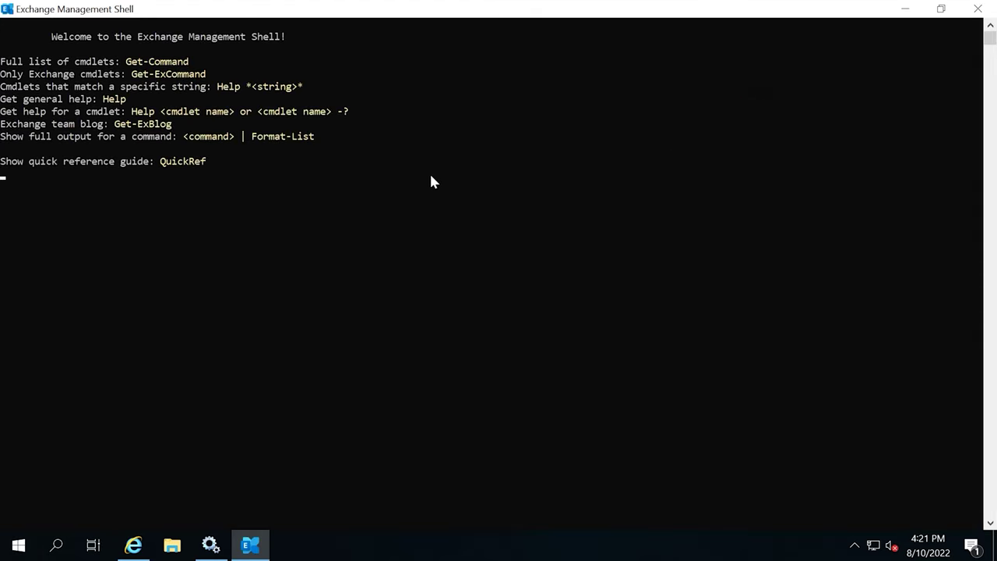
type("Set-PopSettings -ExternalConnectionSettings \"mail.hetmansoftware.com:995:SSL\",\"mail.hetmansoftware.com:110:TLS\" -x509CertificateName hetmansoftware.com")
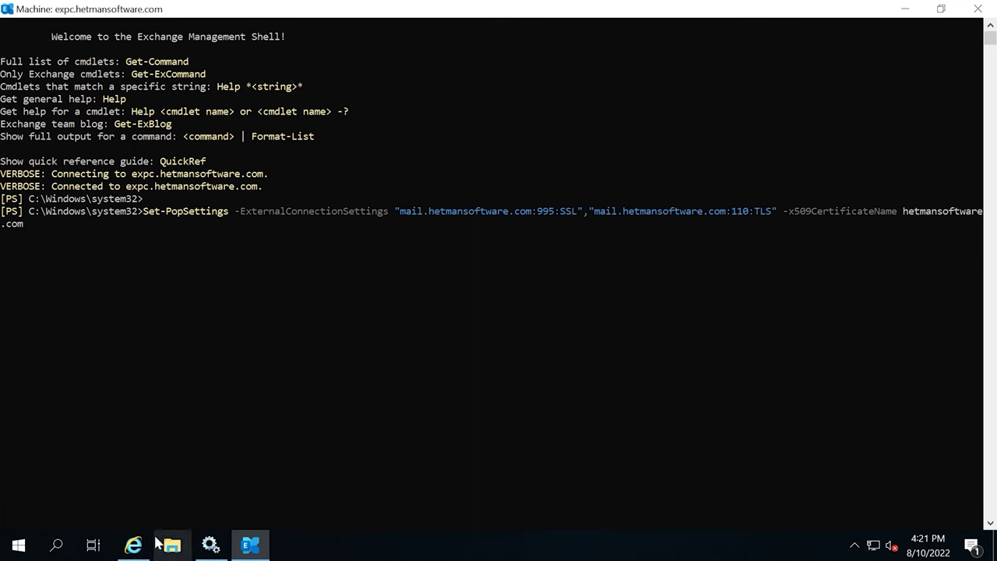
- In Exchange admin center, open the CN=R3, O=Let's Encrypt, C=US certificate and copy the domain name from its Subject
left_click(133, 545)
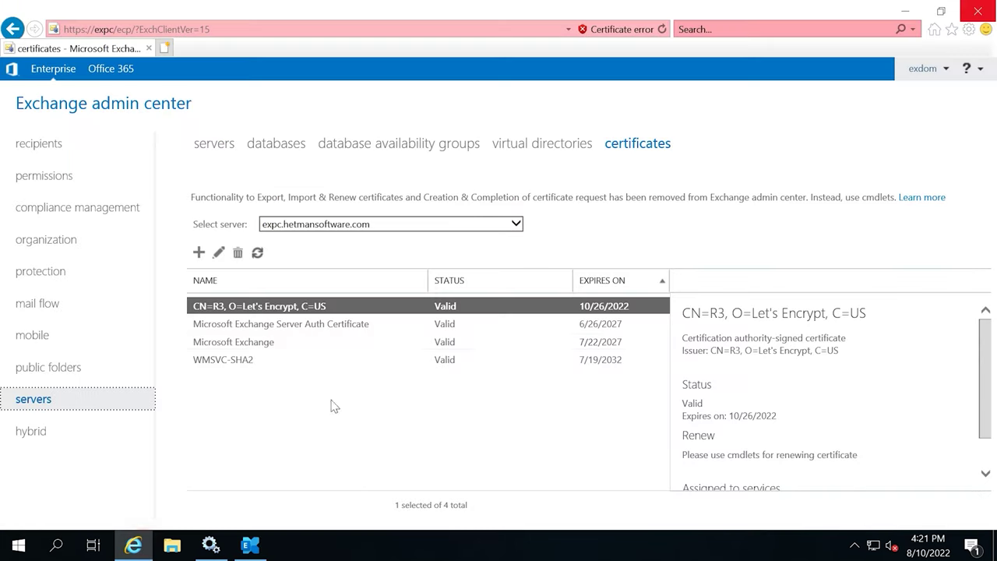
double_click(300, 309)
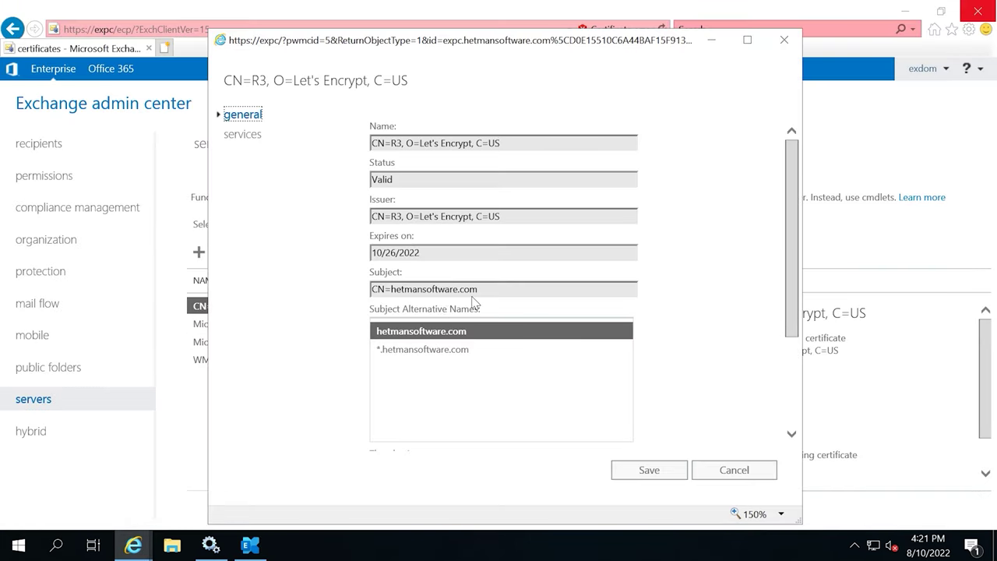
double_click(415, 291)
right_click(410, 300)
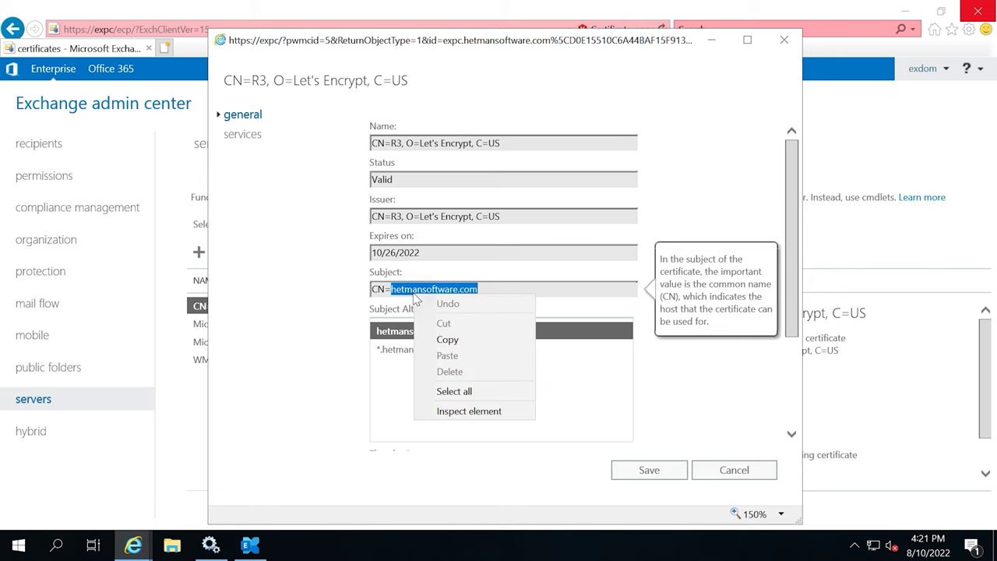
left_click(450, 337)
- Return to Exchange Management Shell, check the x509CertificateName value hetmansoftware.com and run the prepared Set-PopSettings command
left_click(250, 545)
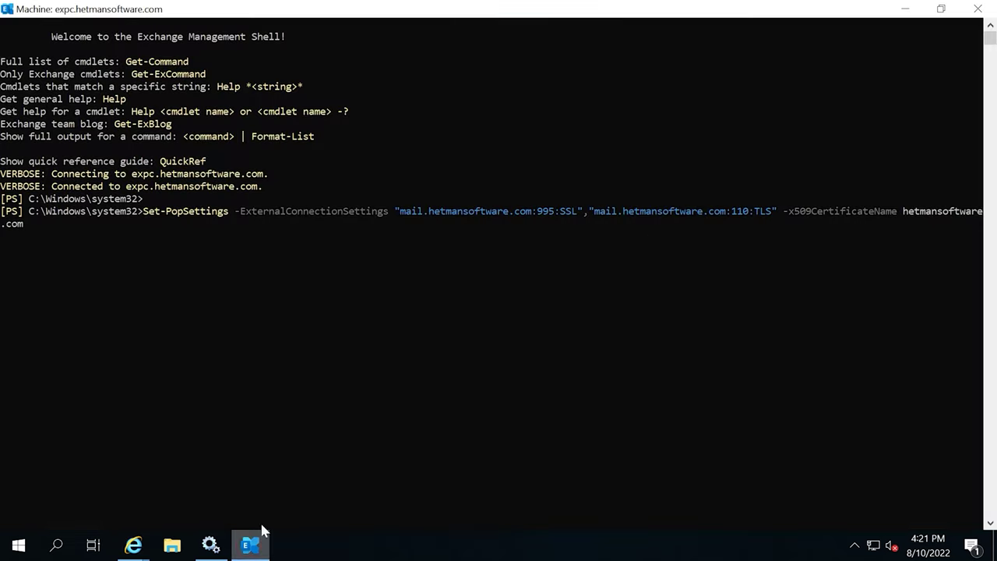
left_click(20, 226)
left_click_drag(19, 226, 908, 220)
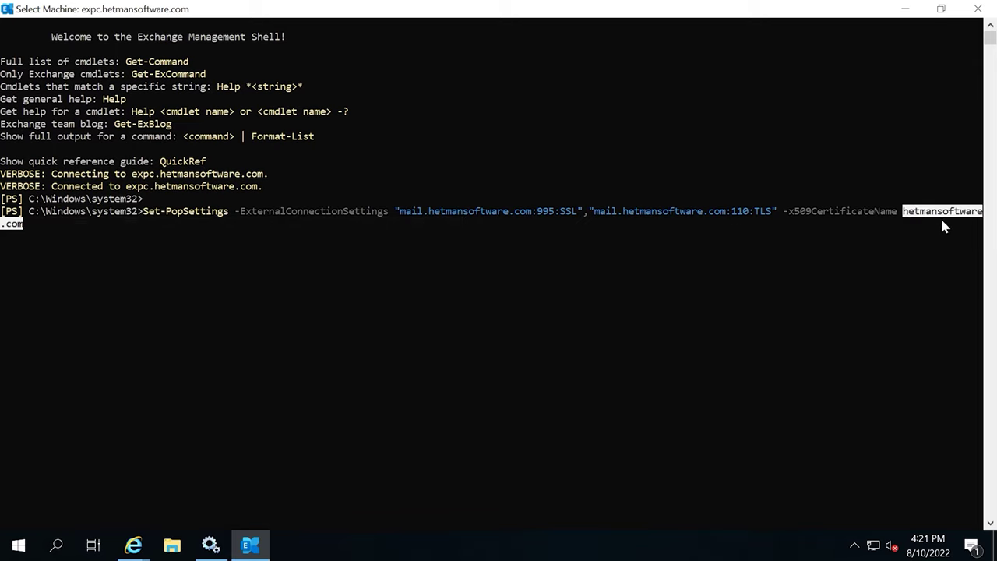
key("Return")
key("Return")
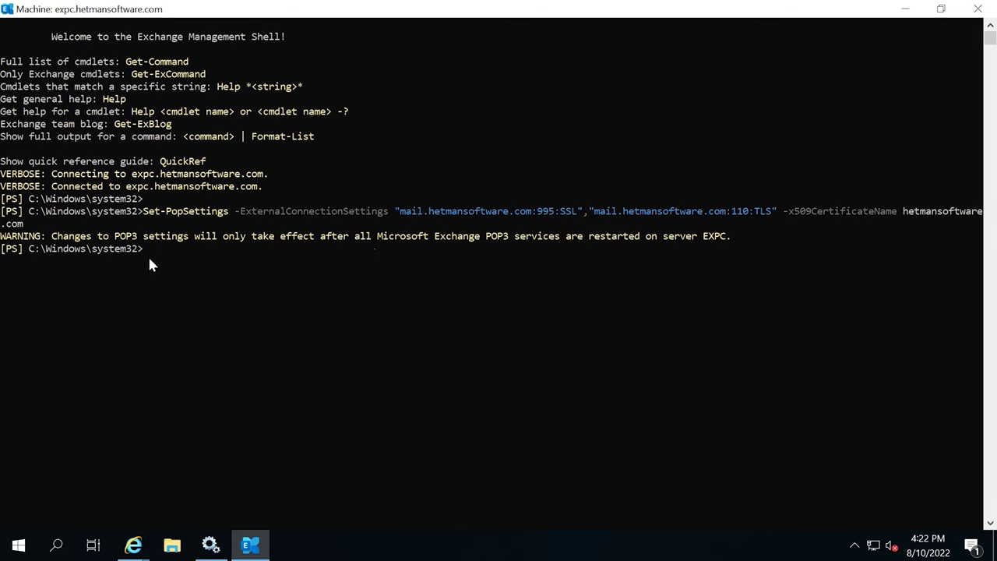
- Switch to Services and restart the Microsoft Exchange POP3 and Microsoft Exchange POP3 Backend services
left_click(210, 544)
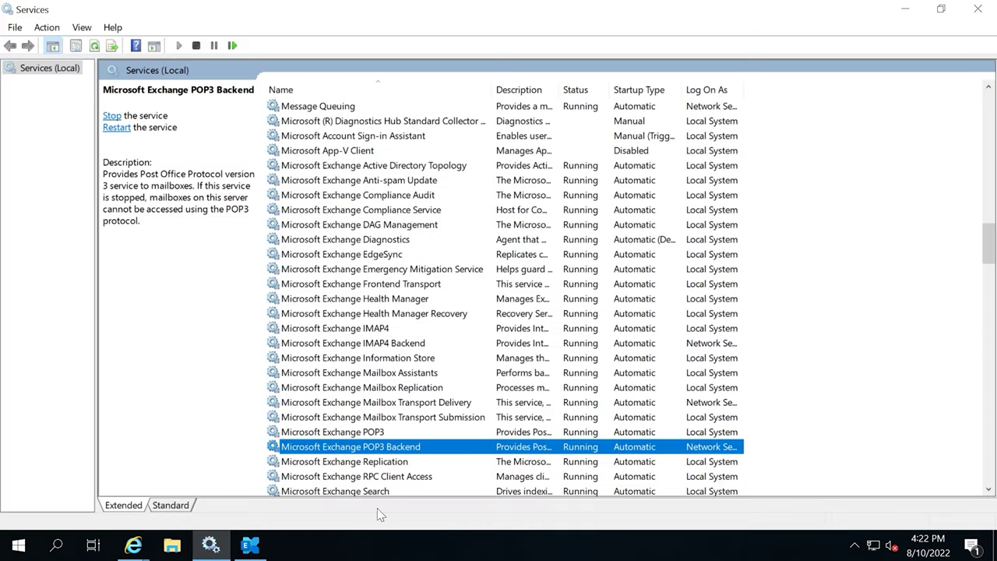
left_click(372, 433)
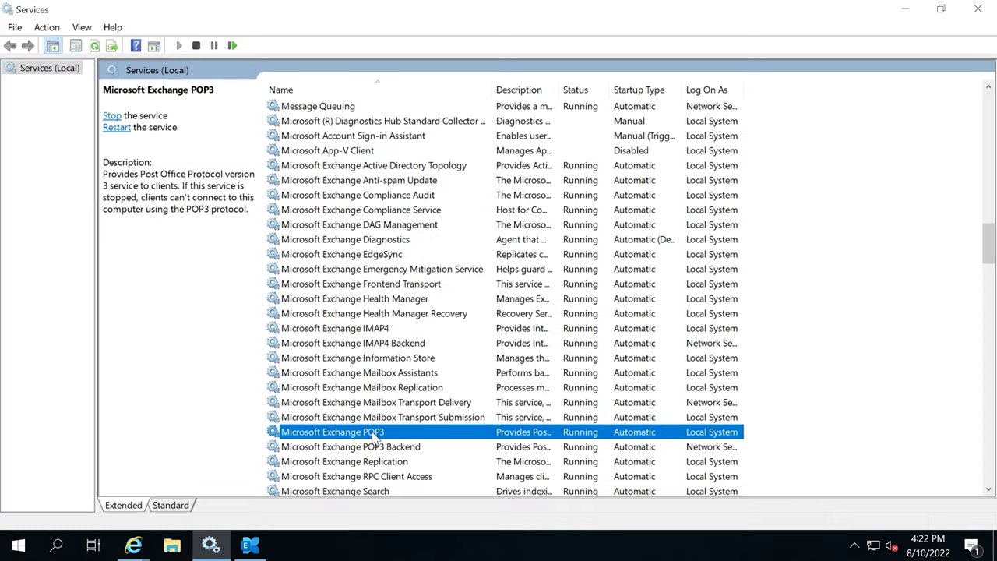
right_click(375, 436)
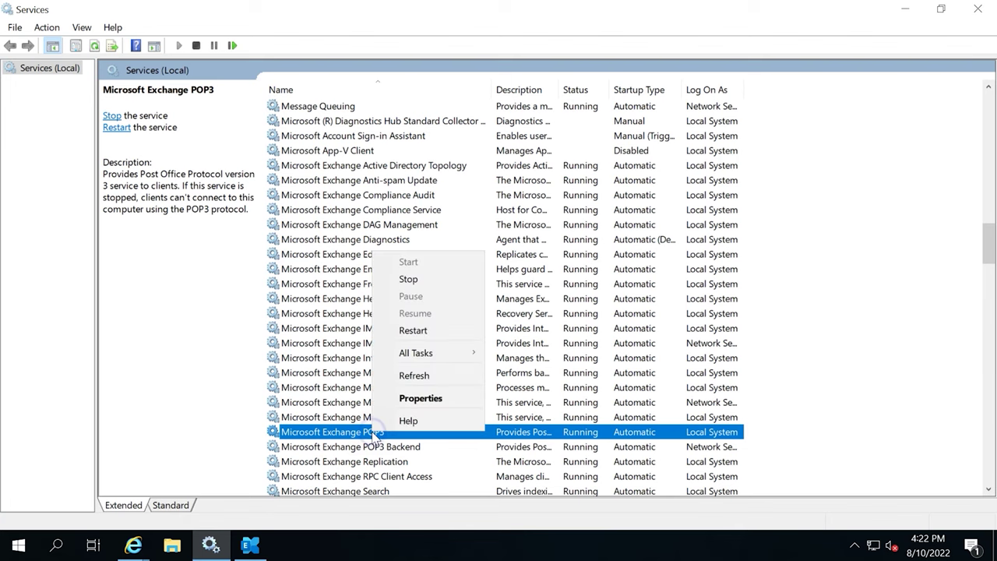
left_click(425, 332)
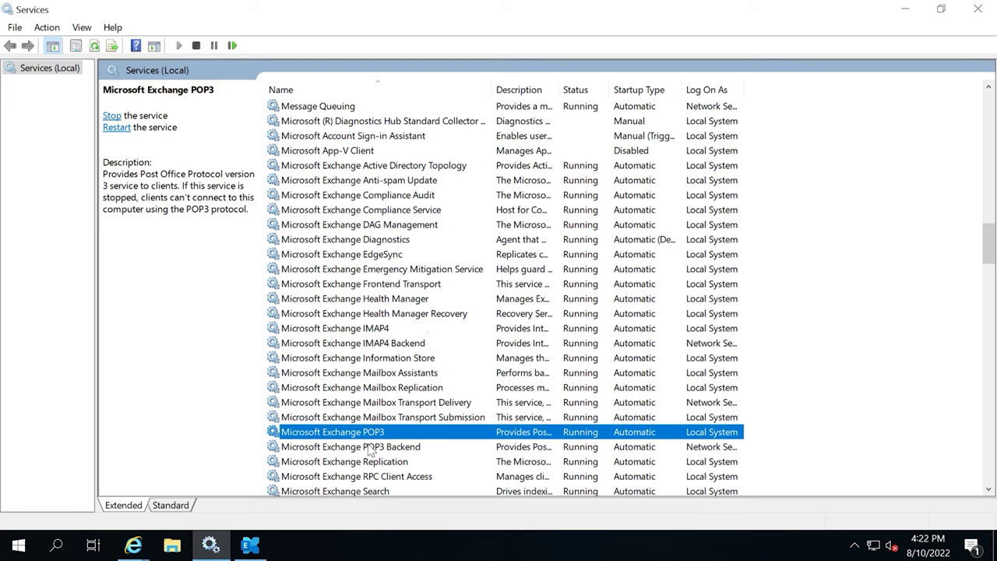
left_click(383, 451)
right_click(380, 450)
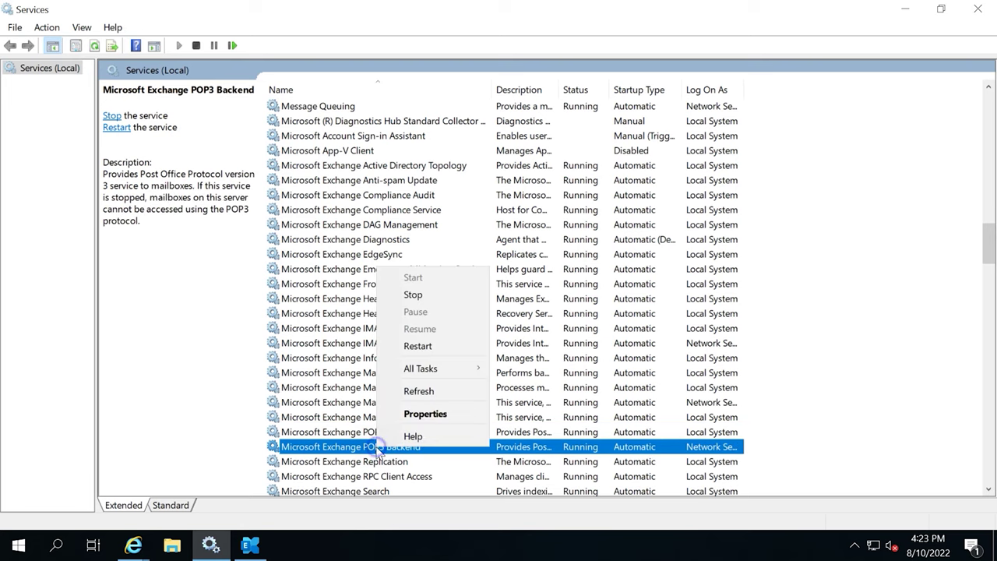
left_click(431, 354)
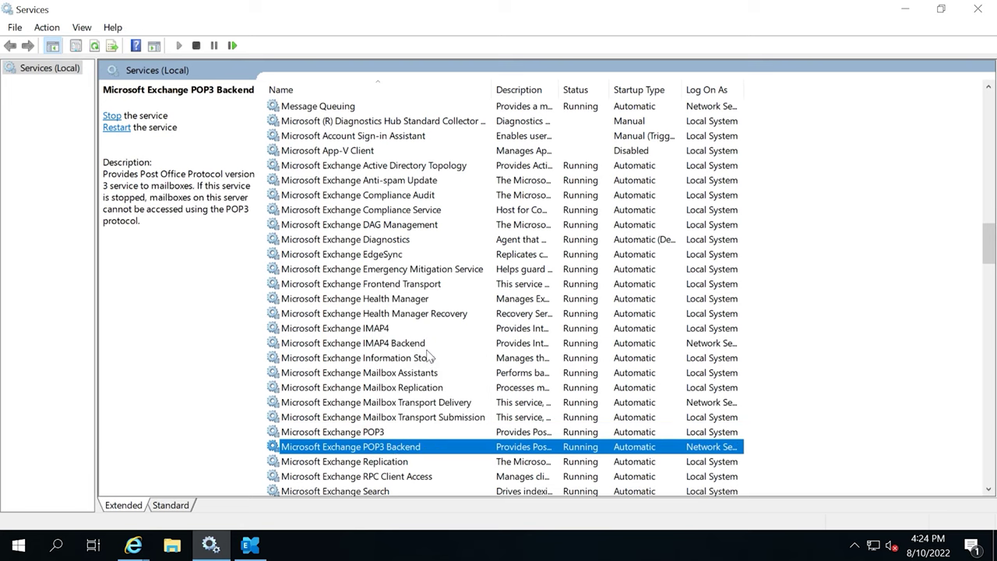
- In Exchange Management Shell, run Set-ImapSettings -ExternalConnectionSettings "mail.hetmansoftware.com:993:SSL","mail.hetmansoftware.com:143:TLS" -x509CertificateName hetmansoftware.com
left_click(259, 550)
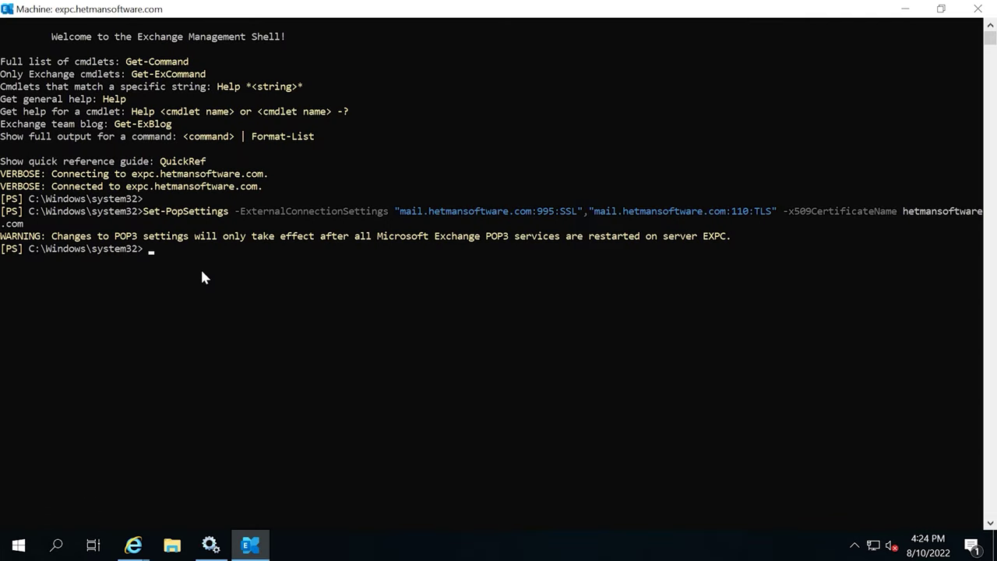
key("ctrl+v")
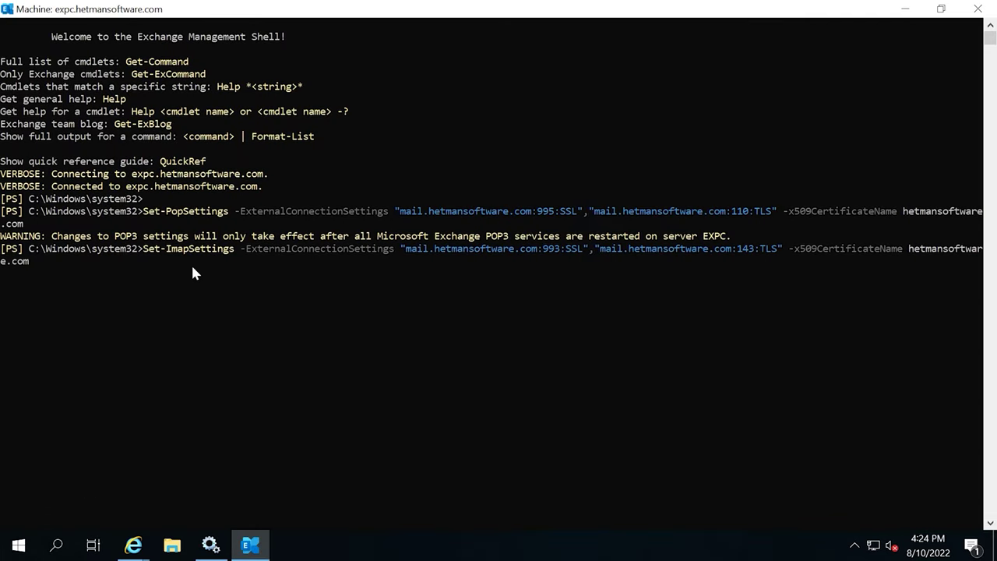
key("Return")
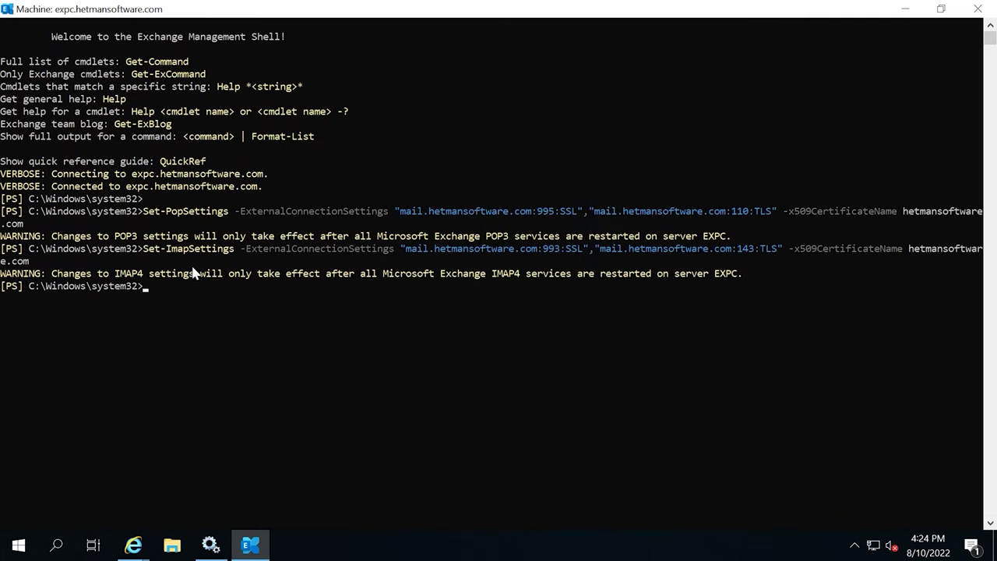
- Switch to Services and restart the Microsoft Exchange IMAP4 and Microsoft Exchange IMAP4 Backend services
left_click(211, 544)
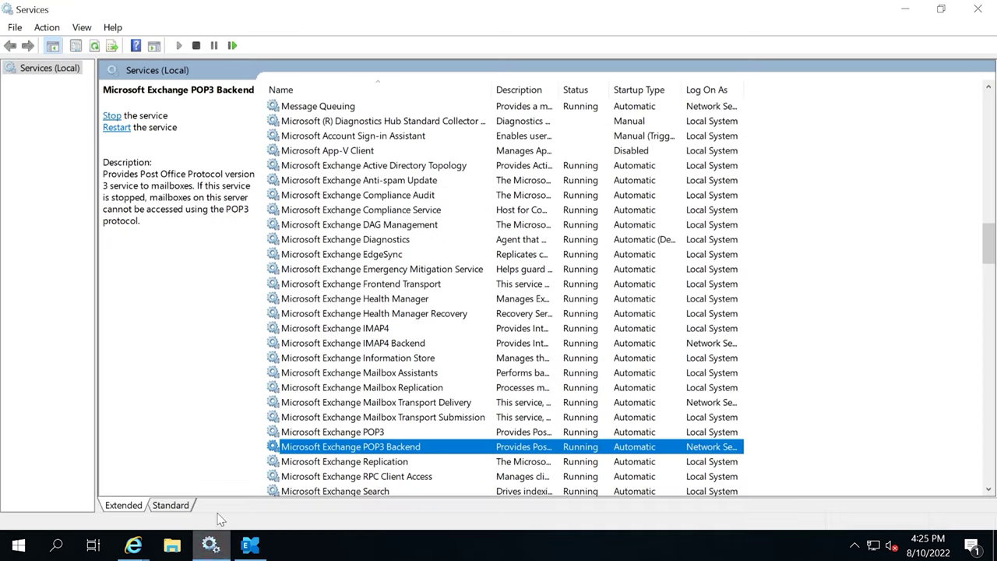
left_click(350, 329)
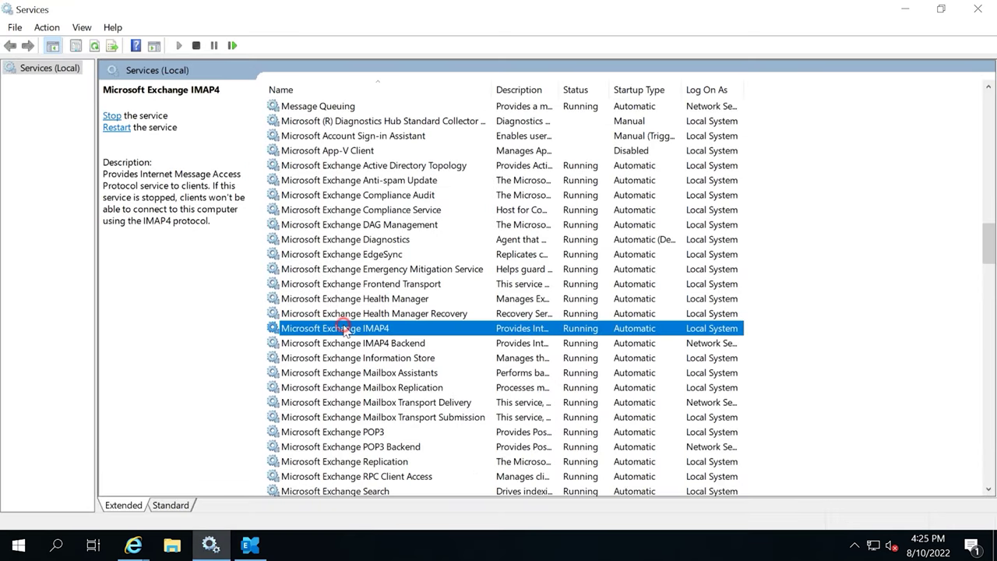
right_click(348, 332)
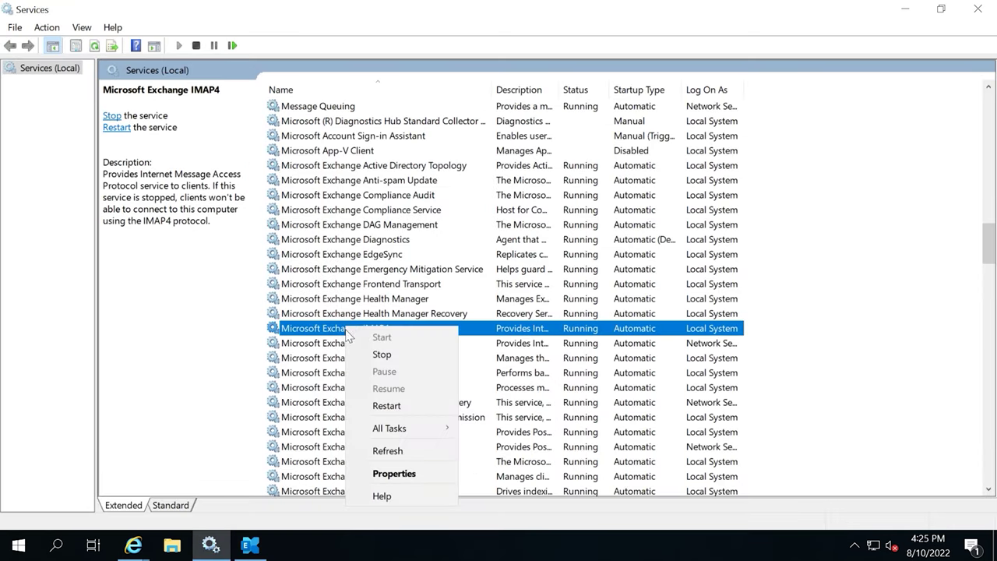
left_click(394, 405)
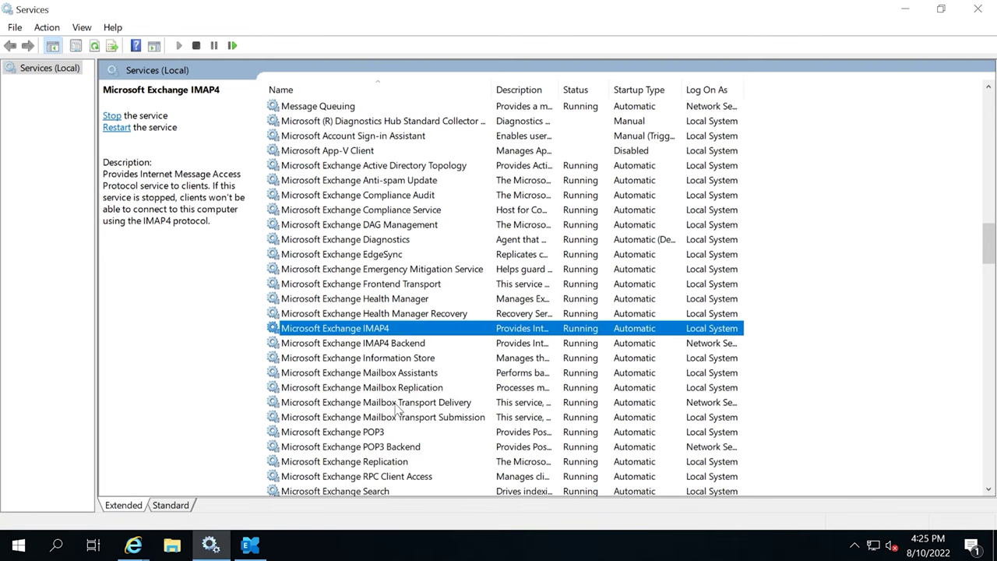
left_click(371, 343)
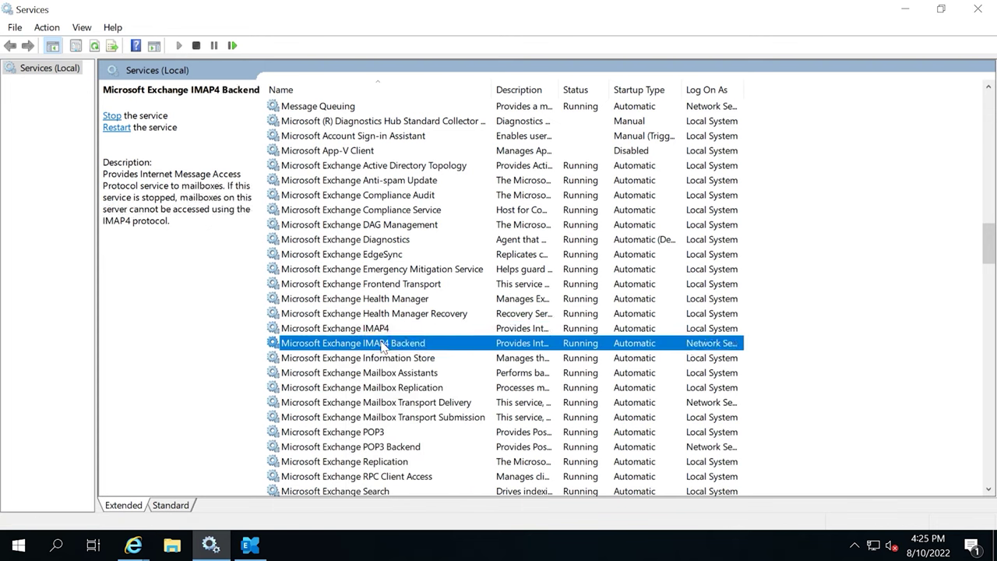
right_click(381, 344)
left_click(428, 426)
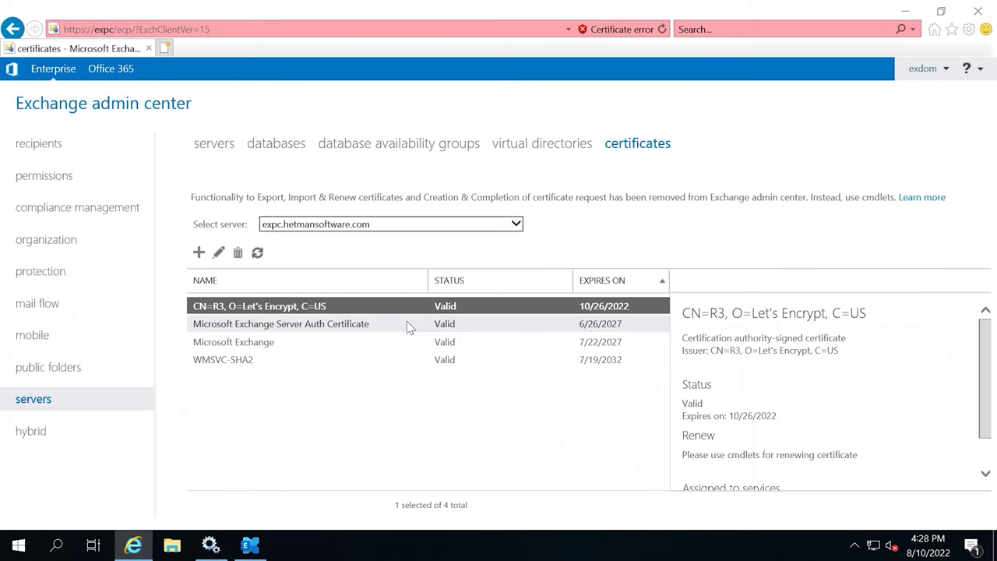
- In Exchange admin center, check the FQDN in the Client Frontend EXPC receive connector's scoping settings and save the connector
left_click(48, 310)
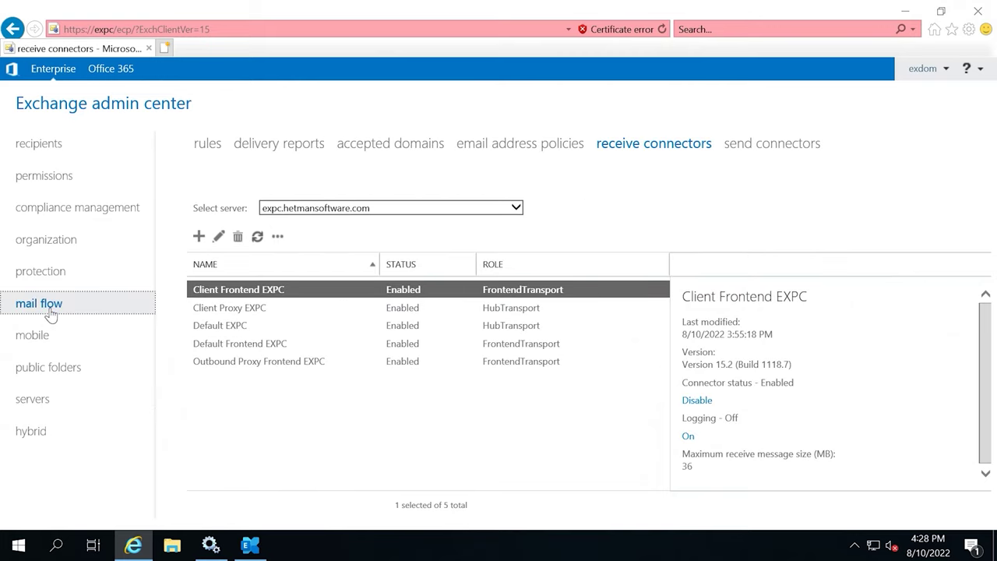
left_click(680, 153)
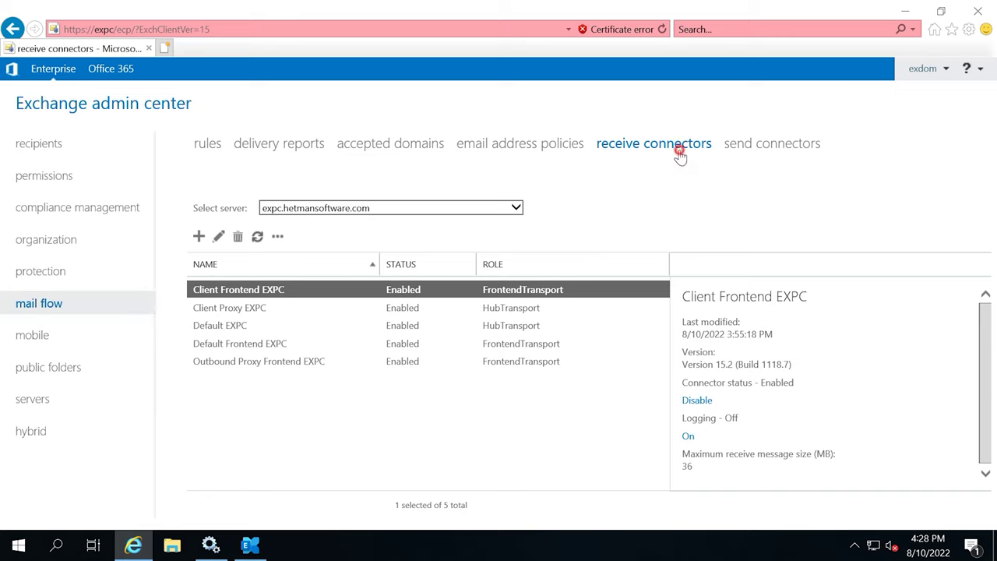
double_click(255, 289)
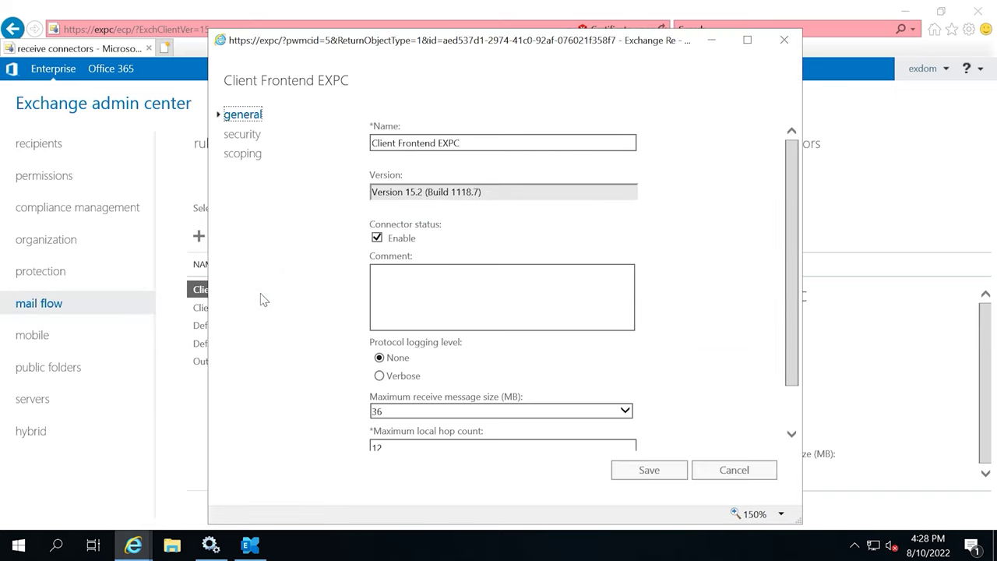
left_click(251, 159)
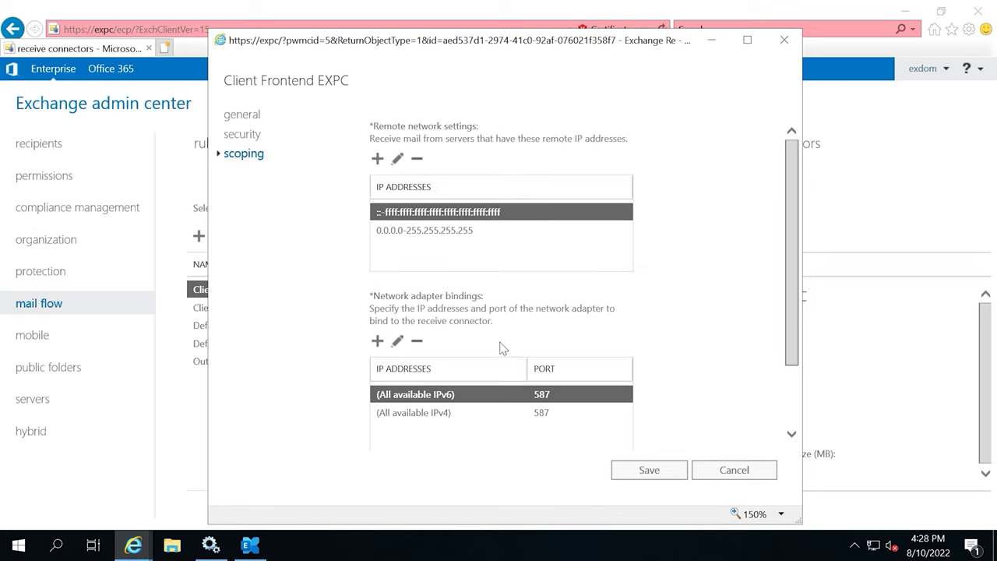
scroll(503, 348, "down", 2)
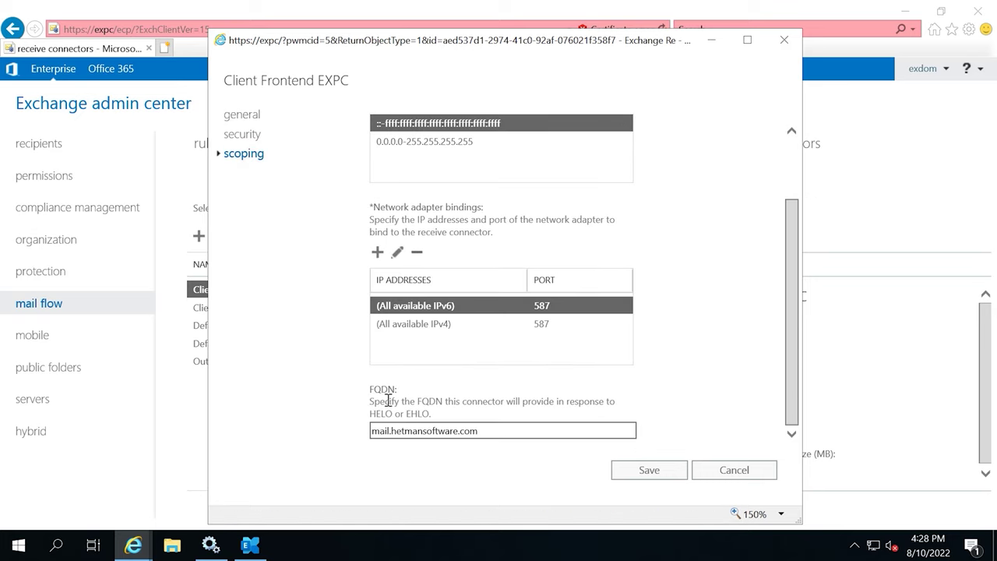
left_click_drag(478, 432, 379, 443)
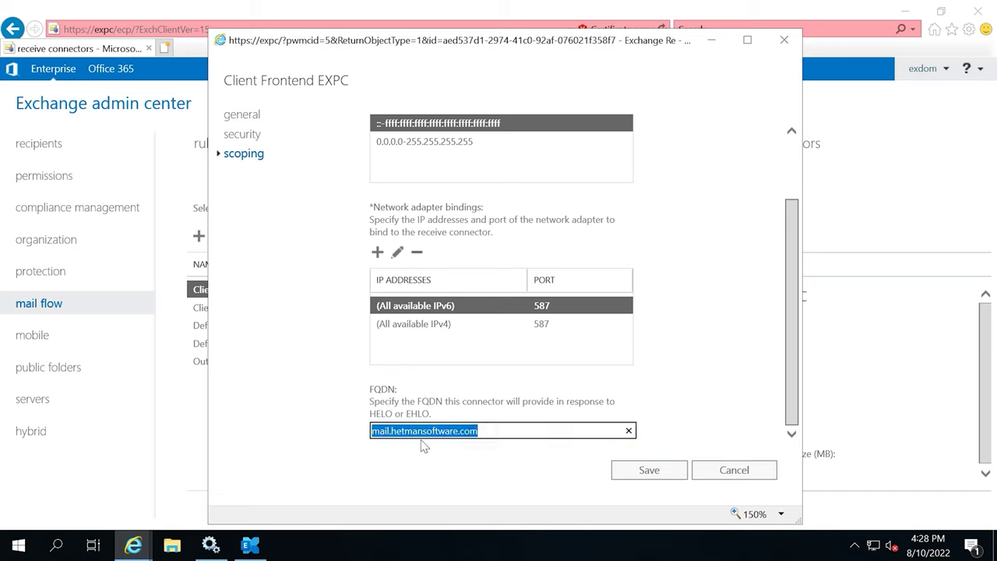
left_click(651, 471)
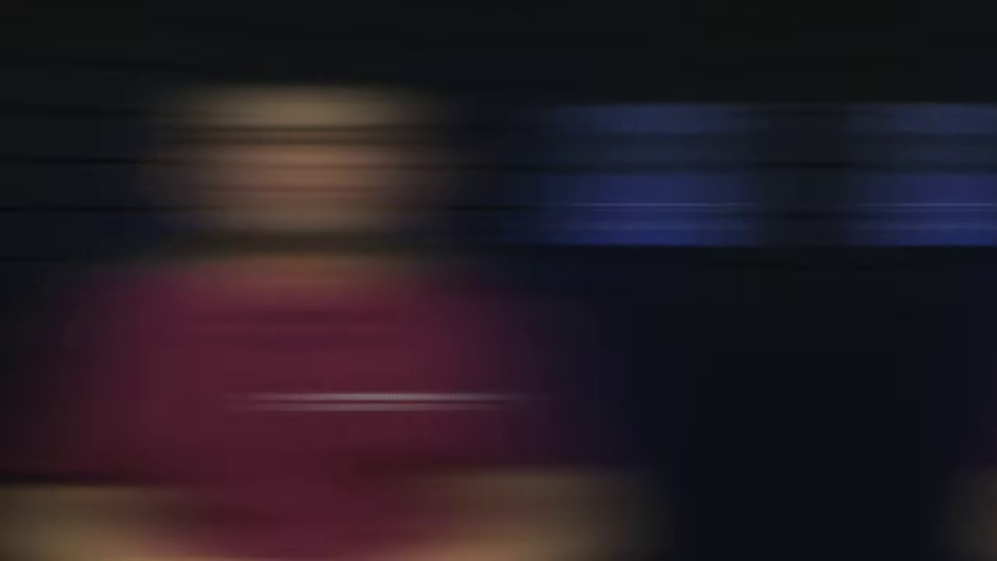